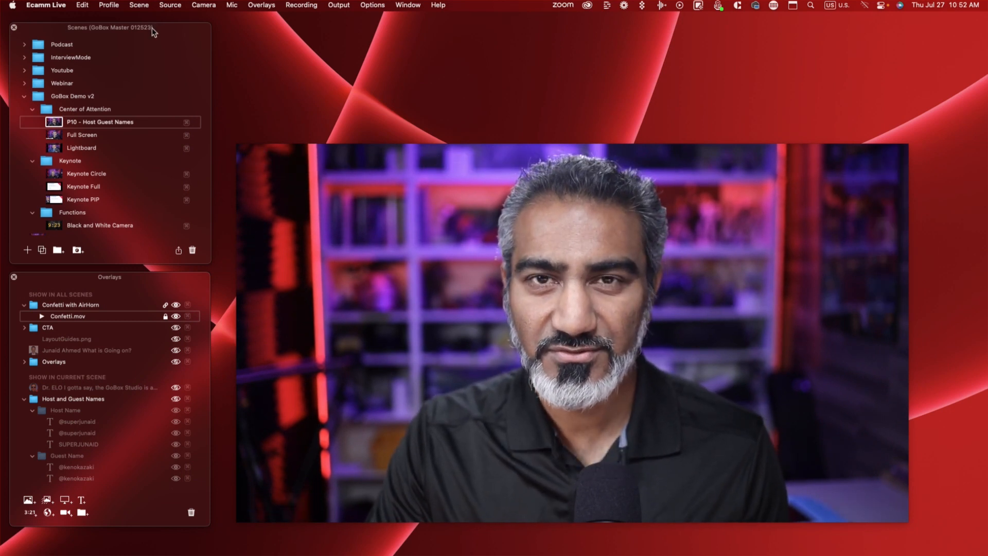
Step: Reposition the video preview, then move the Overlays window higher and enlarge it to fit more entries
mouse_move(469, 247)
left_click_drag(468, 245, 484, 207)
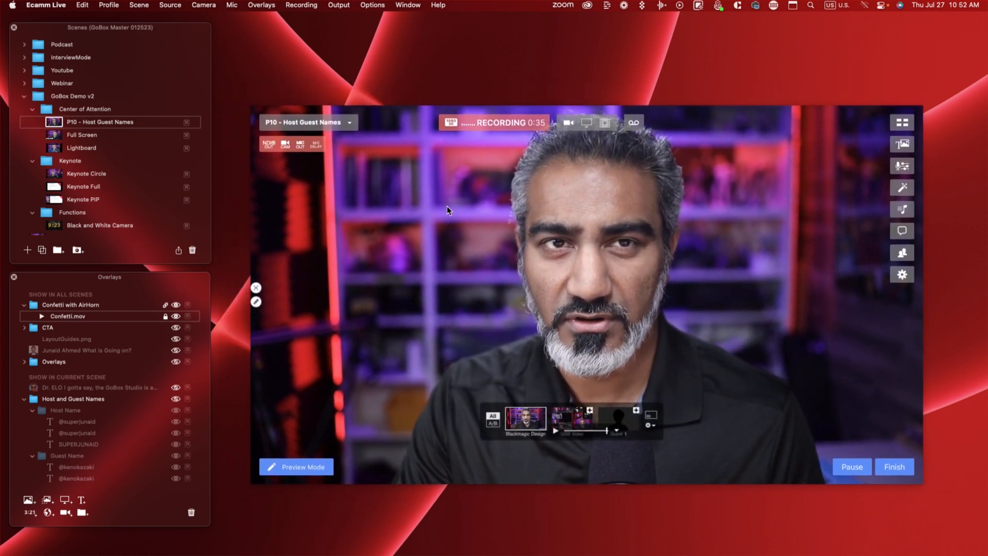
left_click_drag(102, 279, 113, 158)
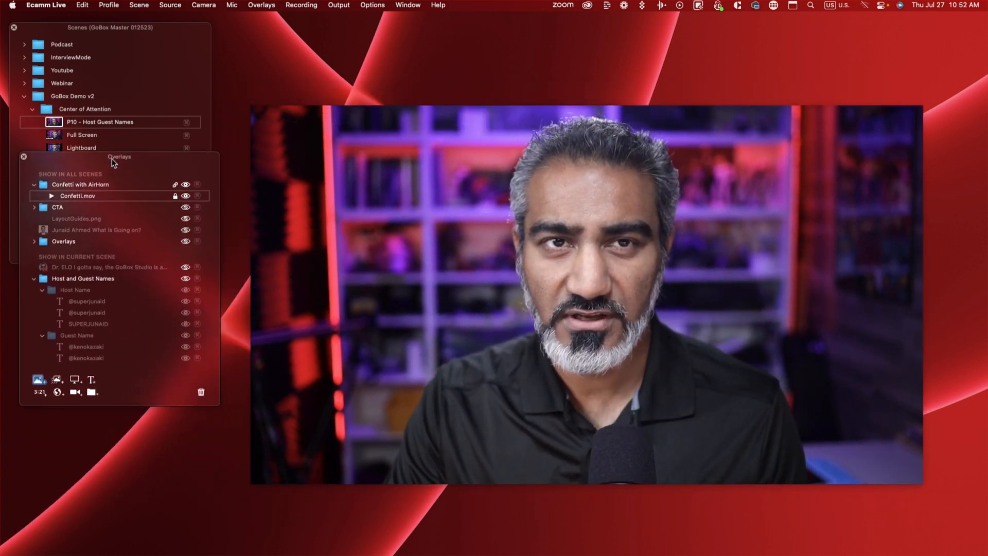
left_click_drag(213, 404, 226, 462)
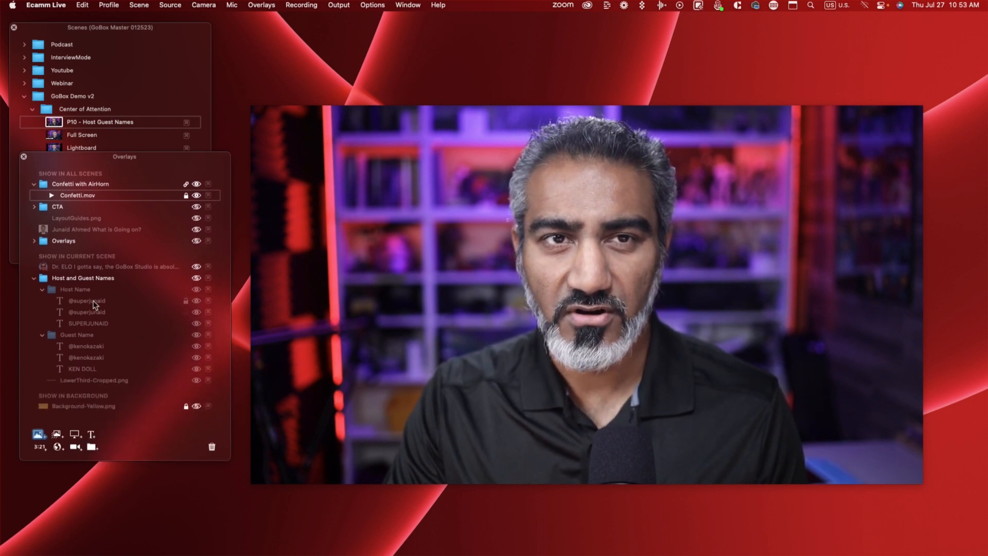
Step: Collapse the Host and Guest Names folder, expand the CTA folder and switch on the CTA folder's visibility
left_click(34, 279)
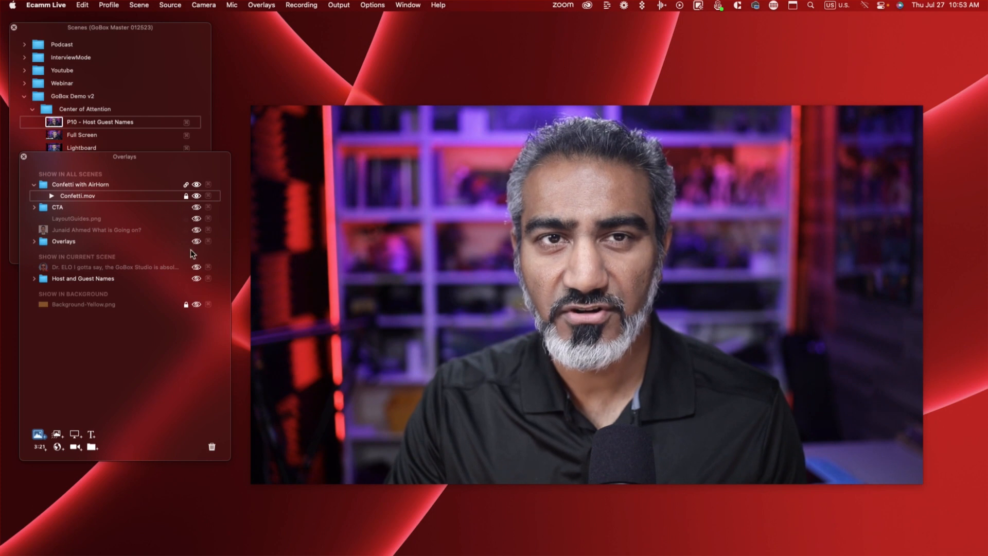
left_click(34, 207)
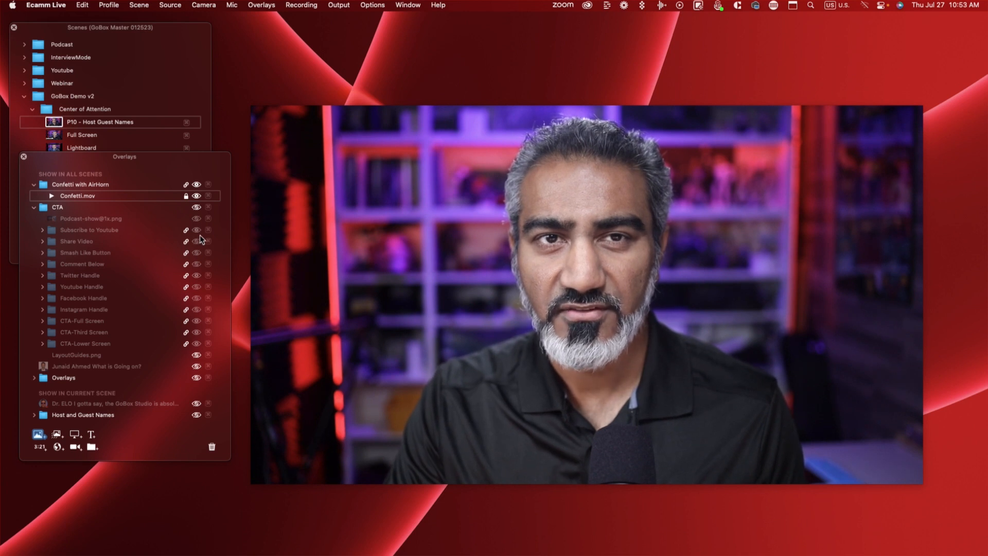
left_click(197, 208)
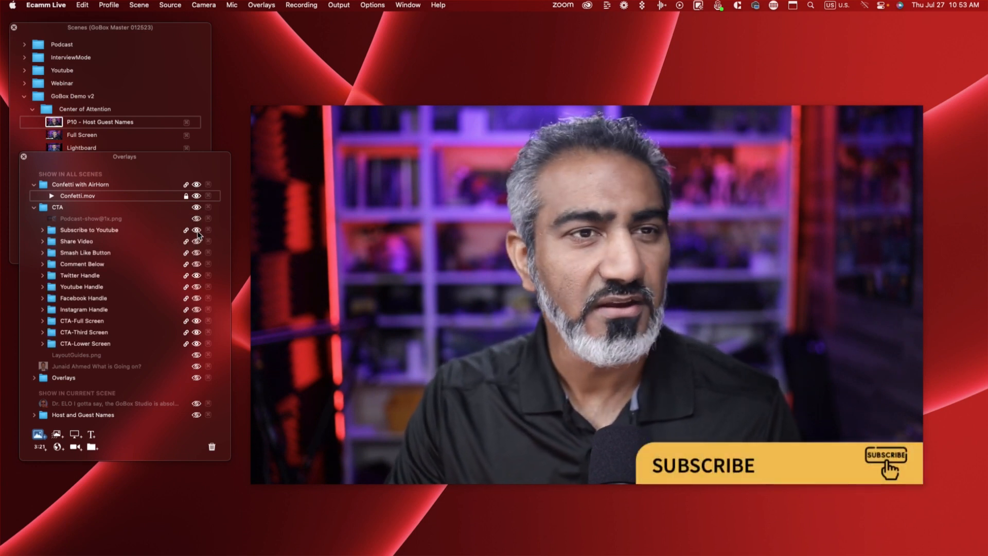
Step: Preview the Subscribe, Share Video, Smash Like, Facebook Handle and Youtube Handle overlays by toggling their visibility
left_click(197, 230)
left_click(196, 241)
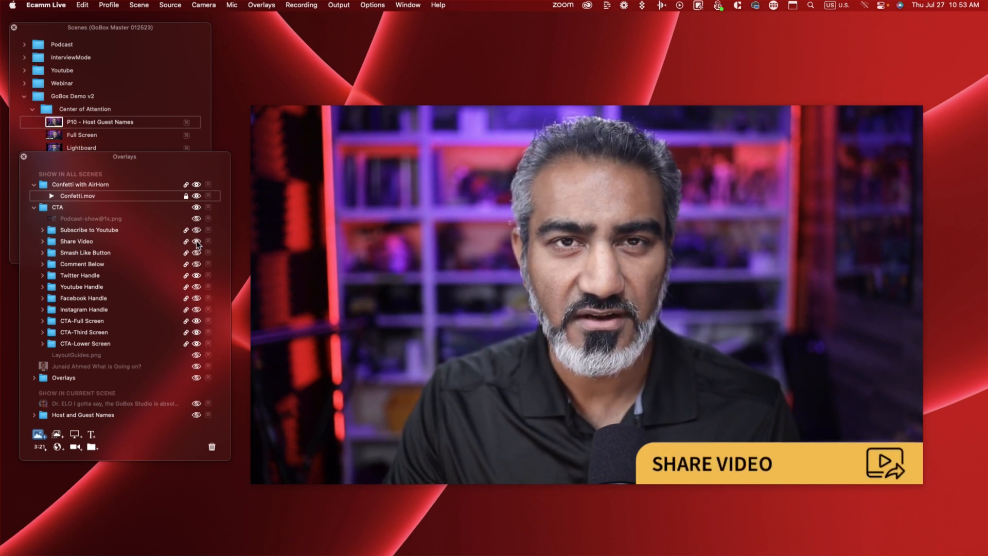
left_click(197, 241)
left_click(196, 241)
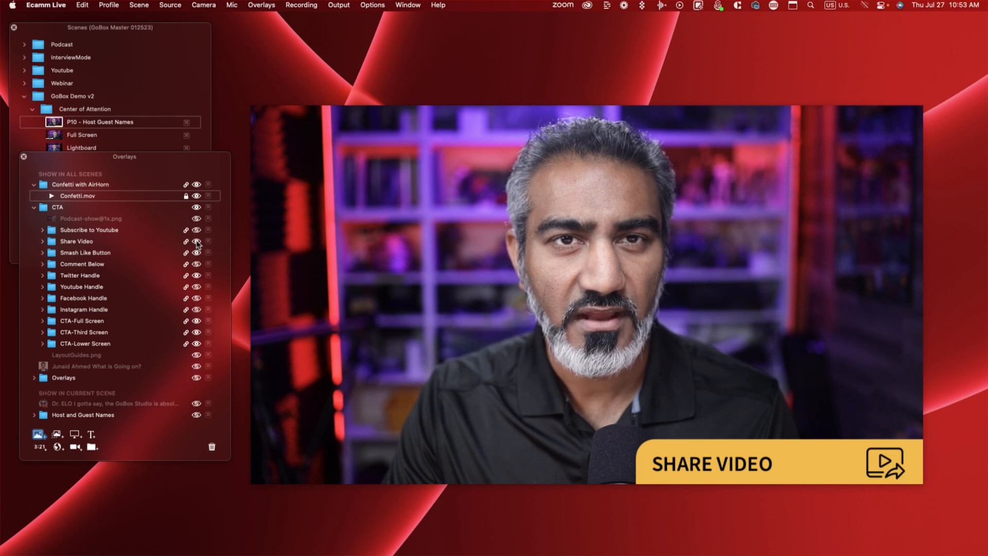
left_click(197, 241)
left_click(194, 256)
left_click(197, 253)
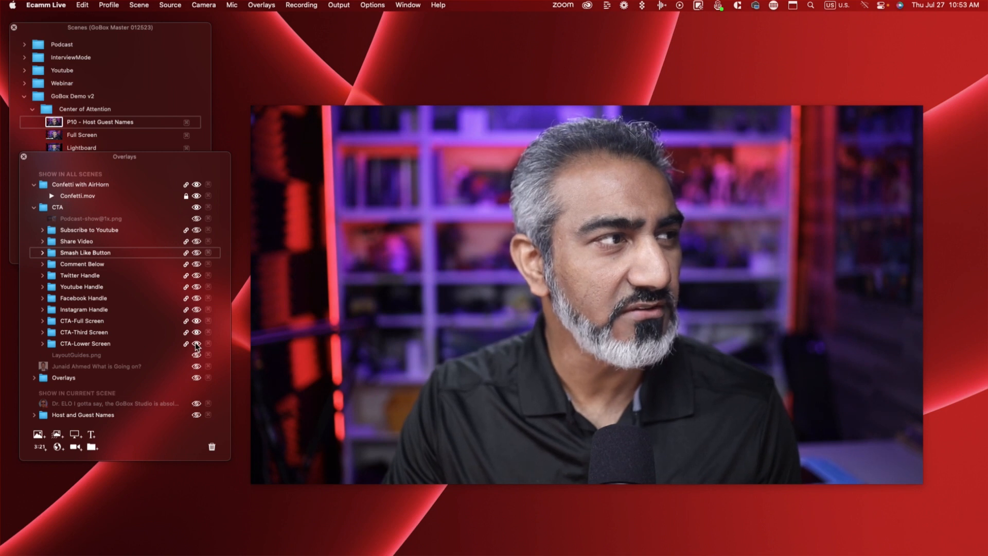
left_click(196, 298)
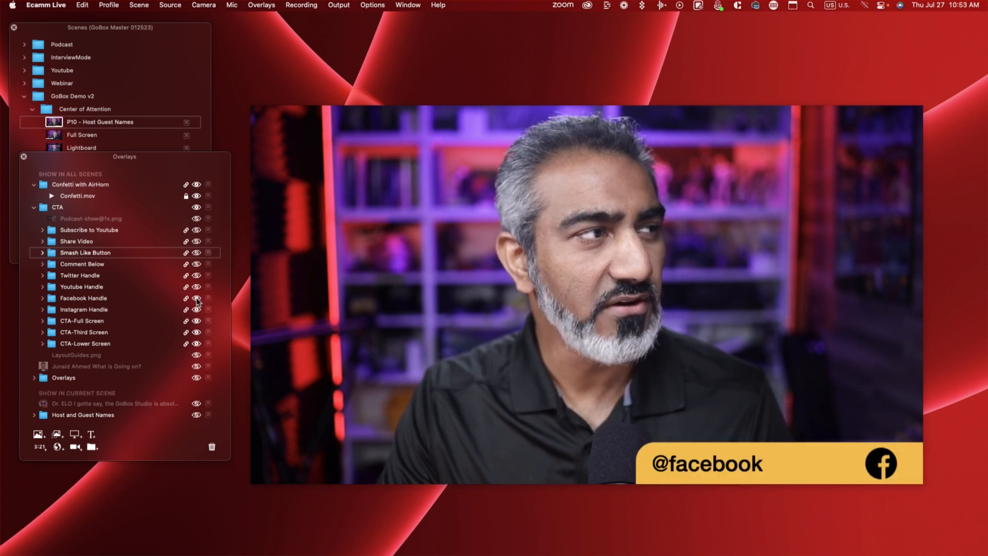
left_click(197, 298)
left_click(196, 289)
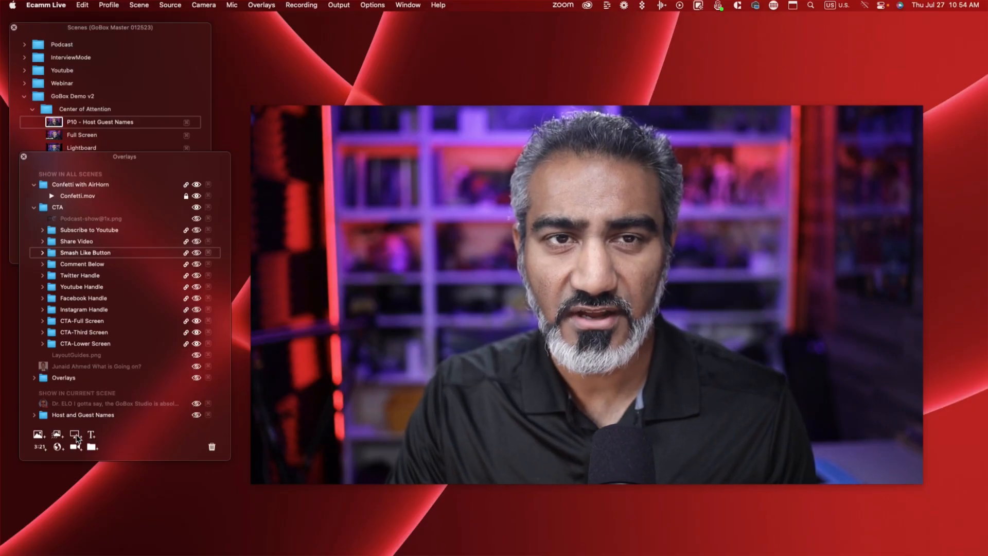
Step: Start a new text overlay and turn off its Shadow effect
left_click(91, 437)
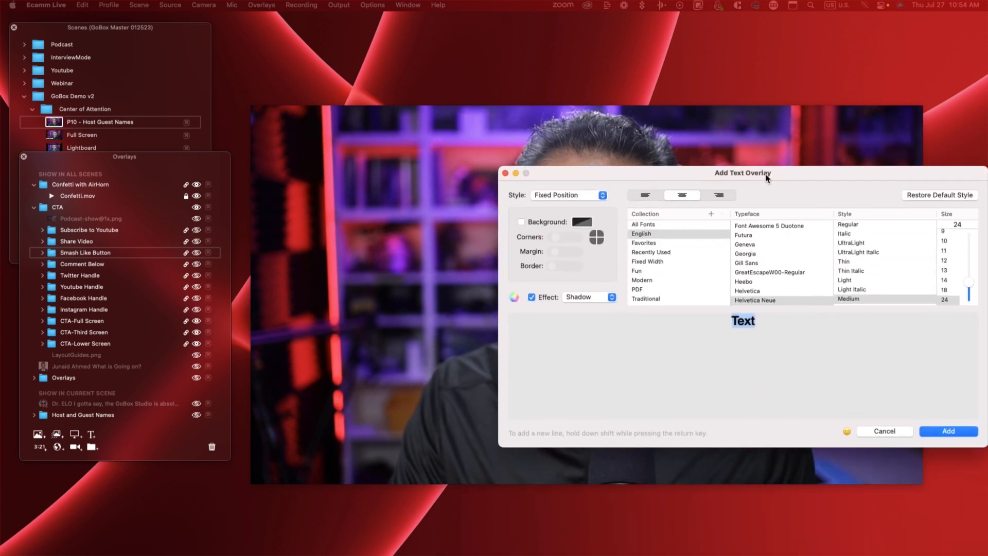
left_click_drag(767, 177, 707, 231)
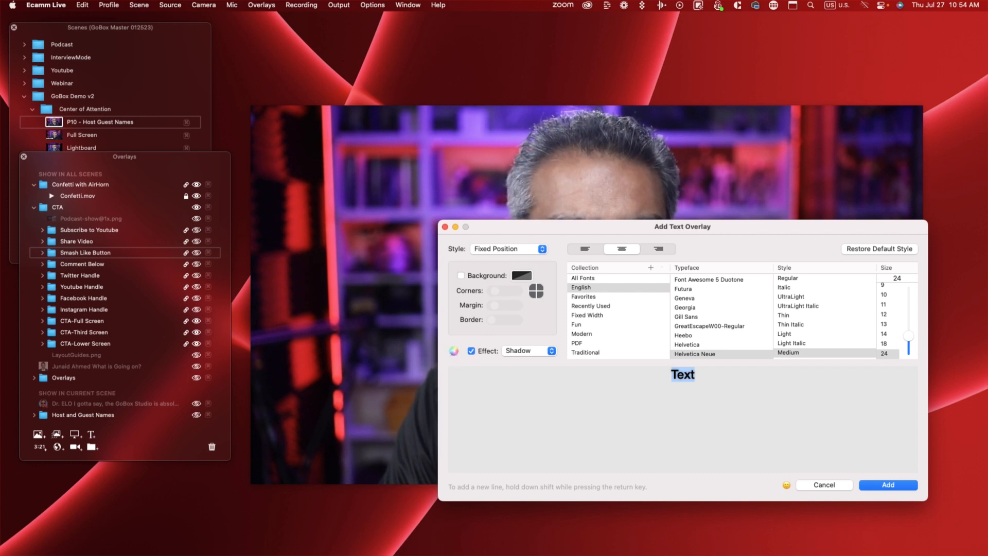
left_click(454, 351)
left_click_drag(591, 326, 360, 265)
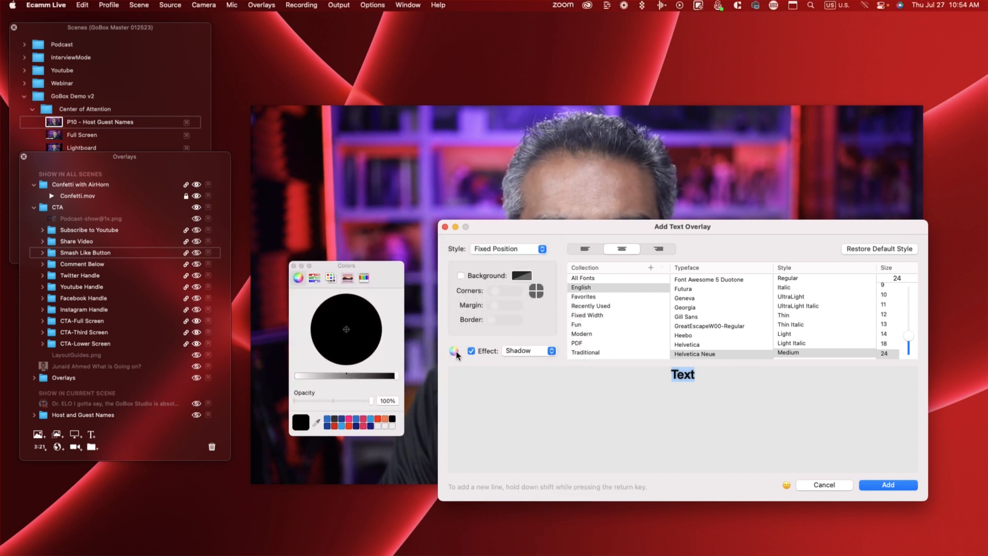
left_click(294, 266)
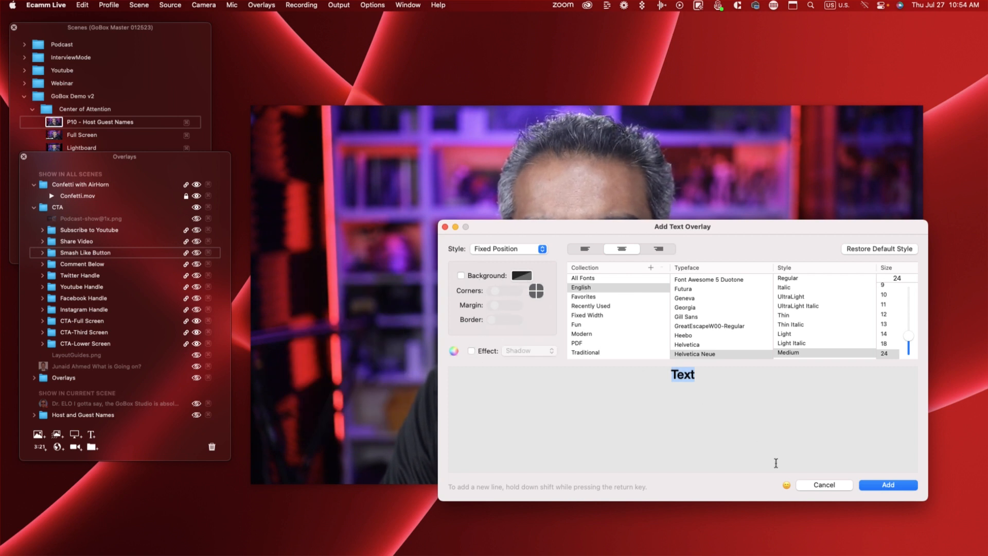
Step: Change the new overlay's text colour to bright red at full brightness
left_click(454, 352)
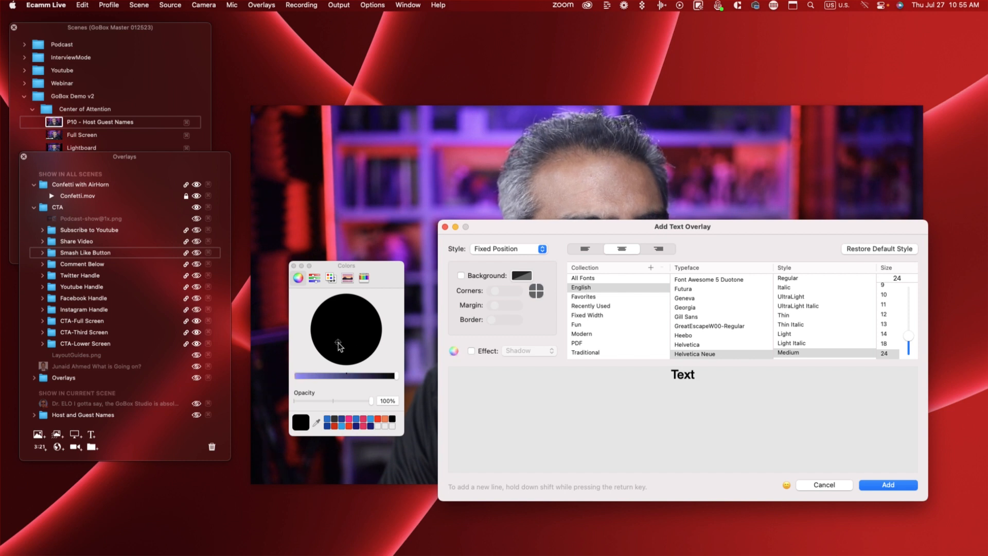
left_click_drag(367, 374, 328, 378)
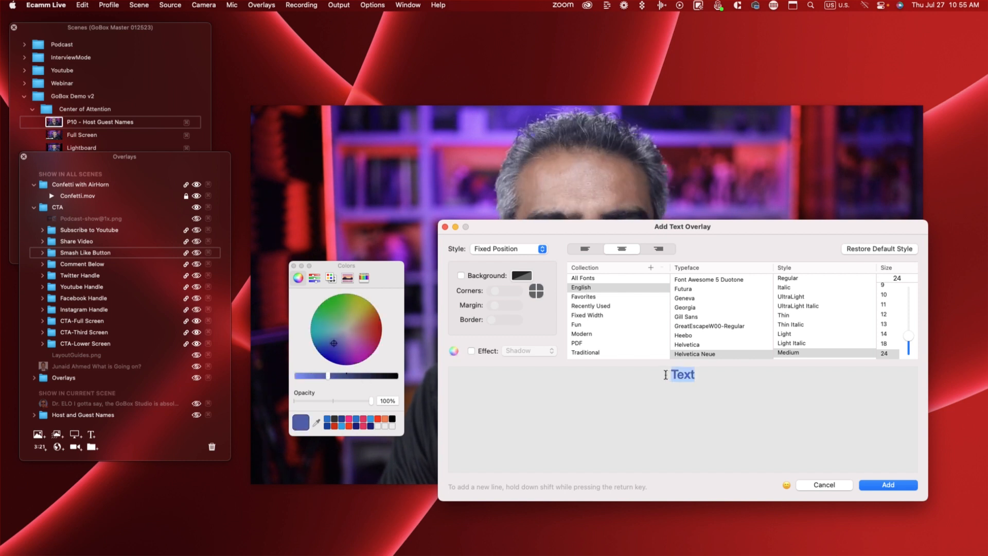
left_click(381, 328)
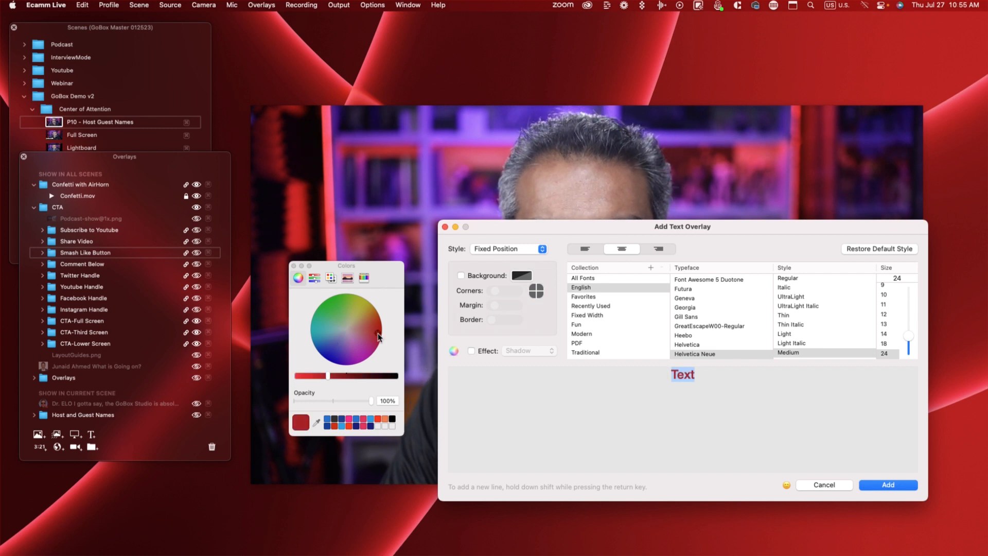
left_click_drag(328, 376, 300, 378)
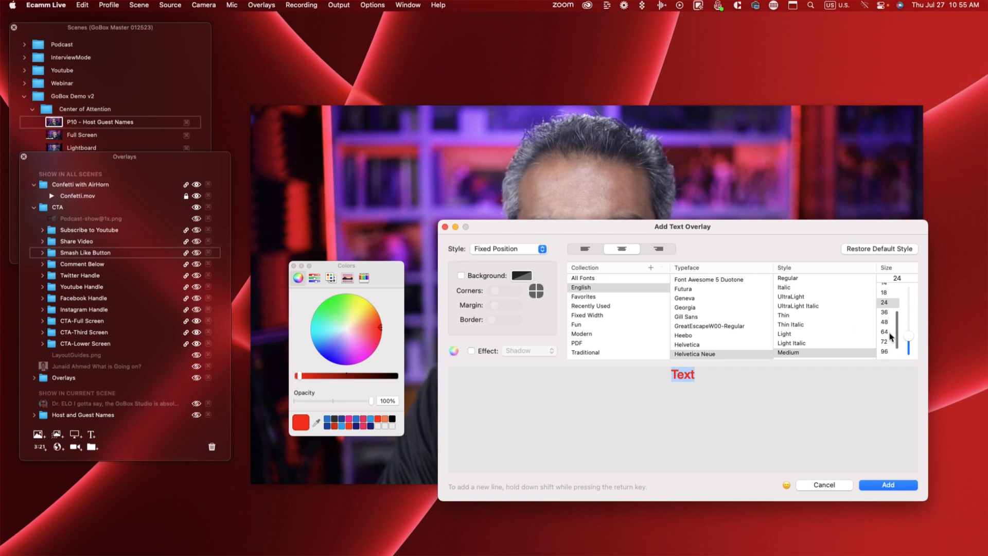
Step: Set the text size to 64, add the overlay and place it in the lower-left area of the video
left_click(885, 332)
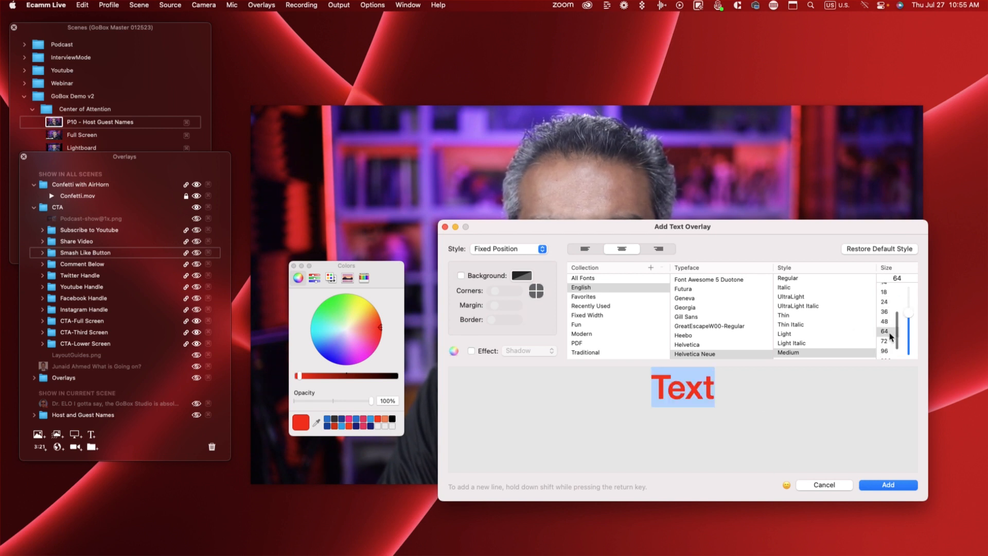
left_click(893, 485)
left_click_drag(608, 368, 408, 394)
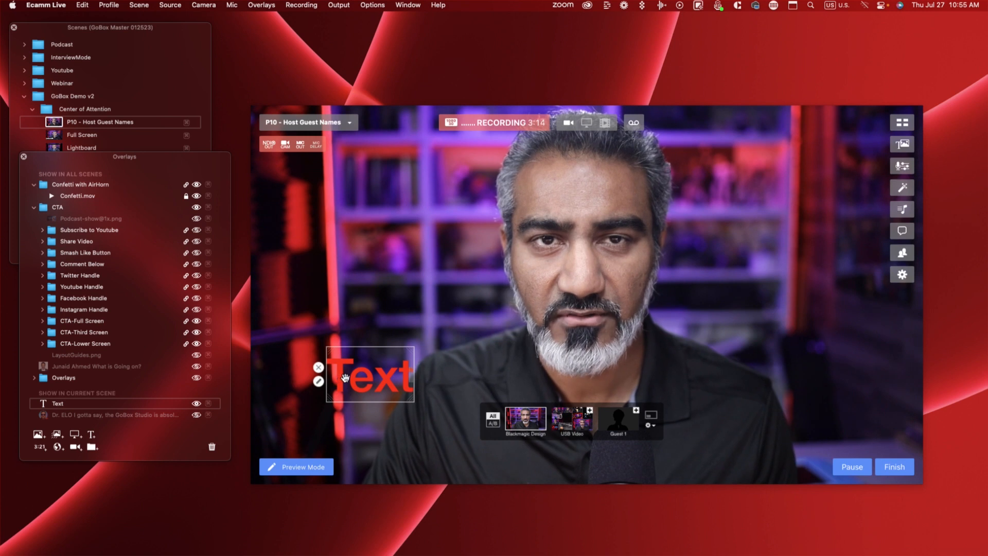
Step: Enable a background on the red text overlay, retype its wording as "Text" and save the changes
left_click(318, 382)
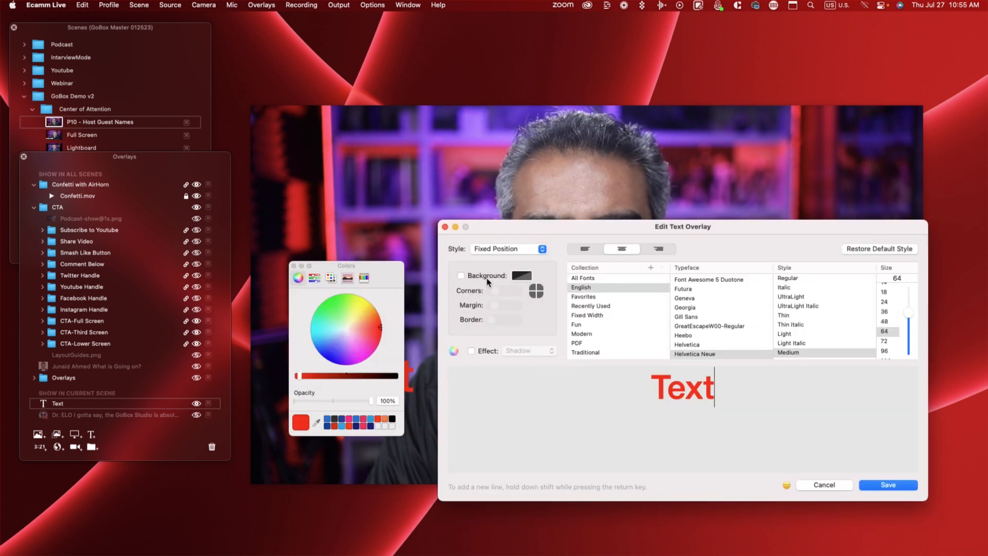
left_click(460, 275)
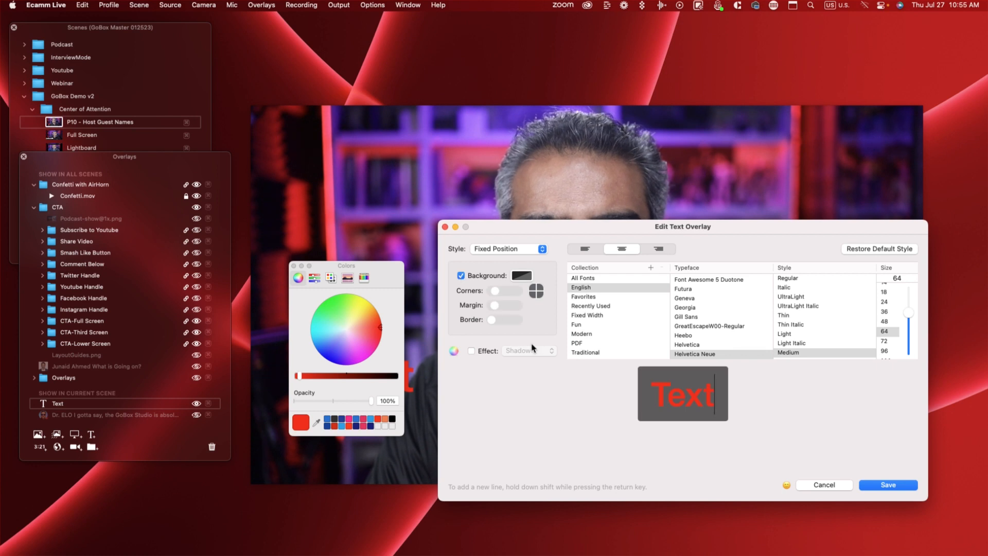
left_click_drag(710, 389, 652, 387)
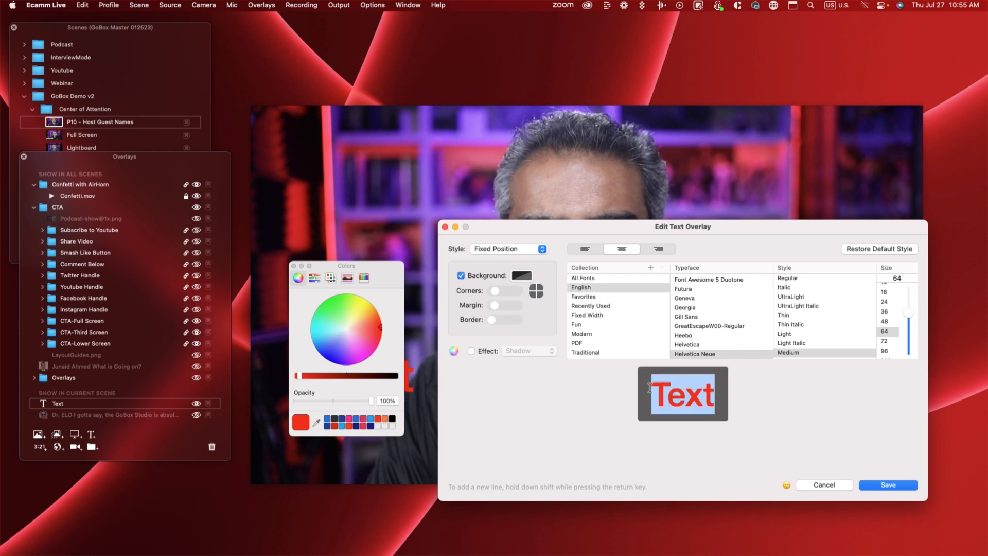
type("dddd")
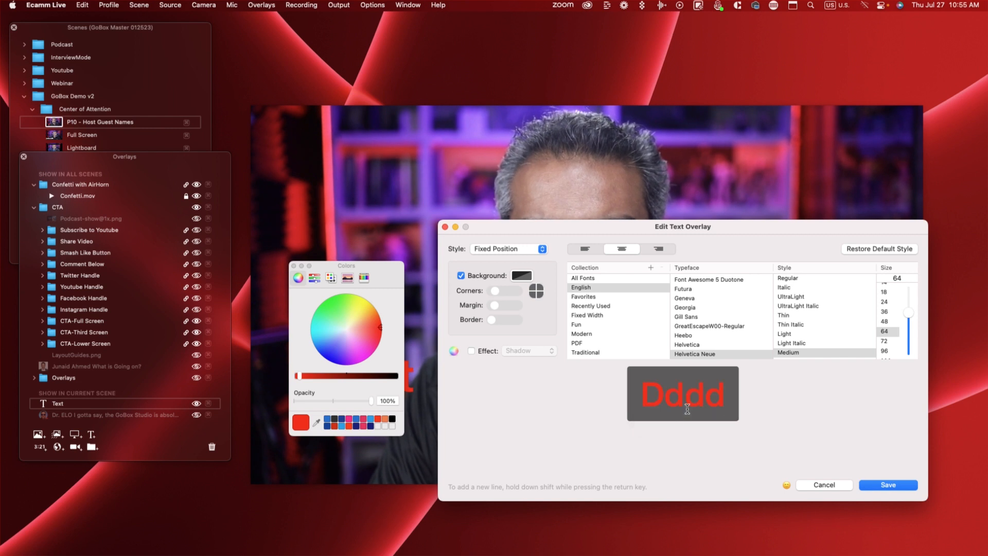
key("BackSpace")
type("Text")
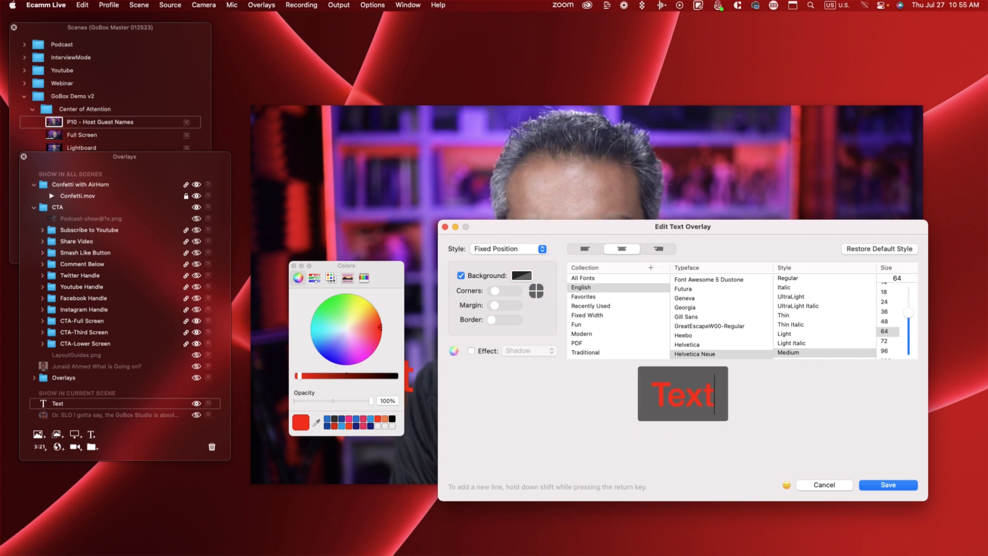
left_click(869, 485)
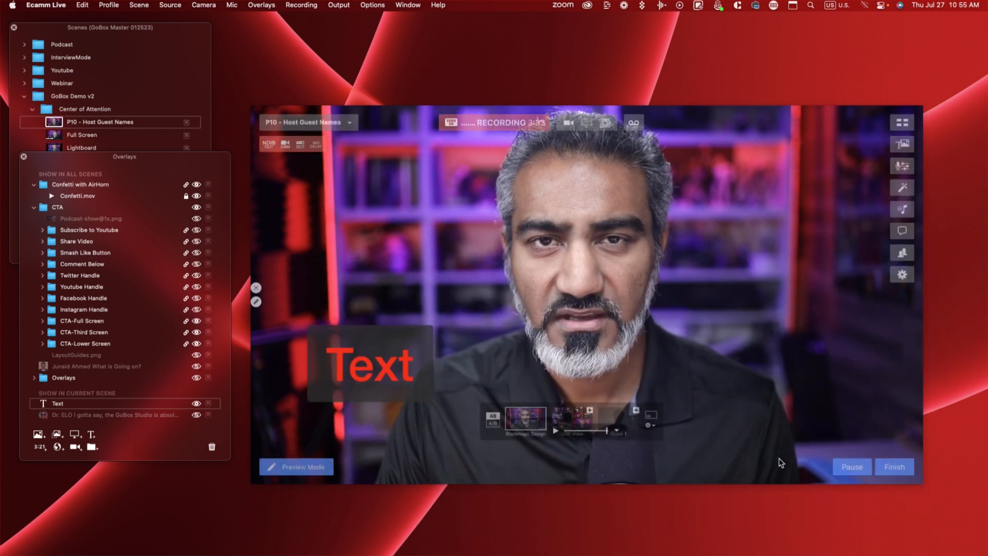
Step: Stretch the text overlay's background into a wide bar and place it in the video's lower-left corner
left_click(433, 356)
left_click_drag(433, 361, 607, 402)
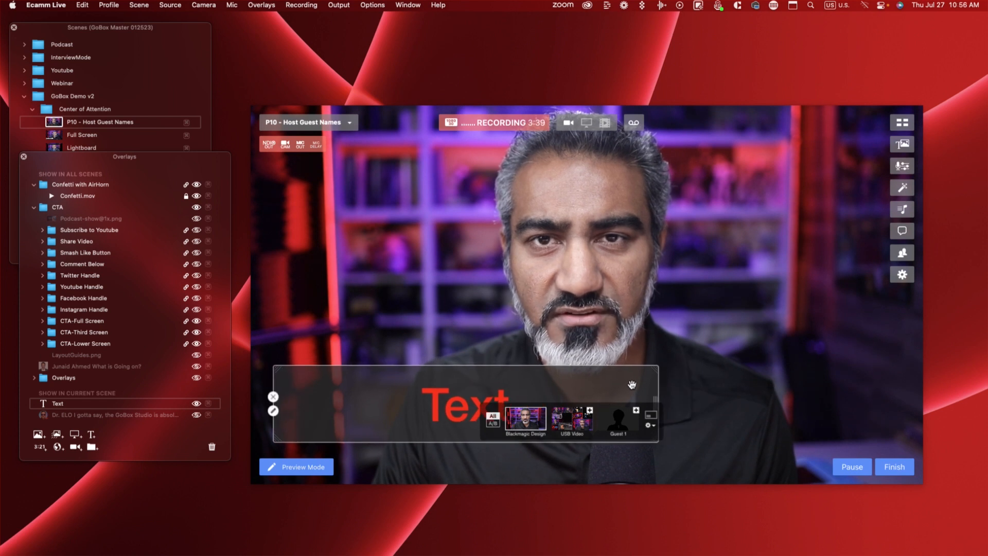
left_click_drag(655, 371, 736, 305)
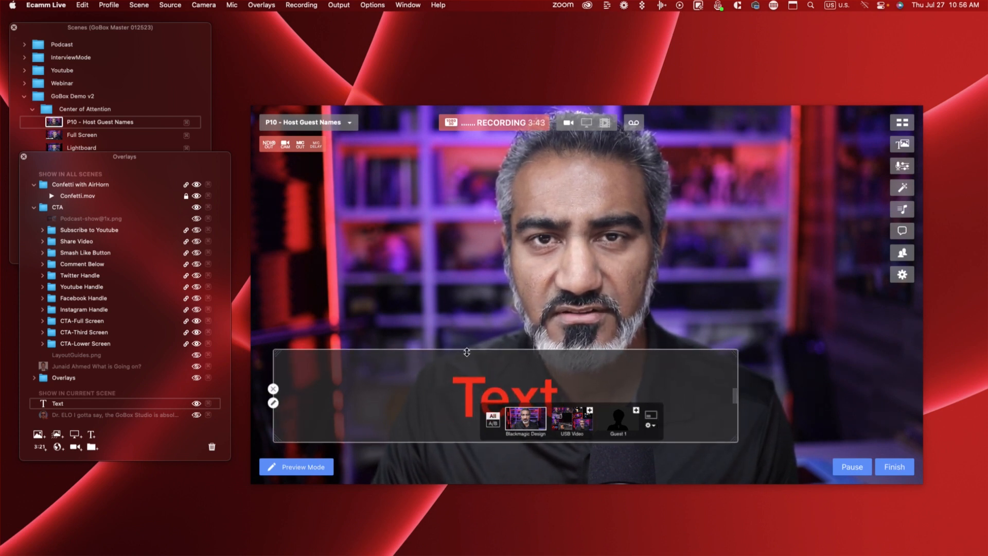
left_click_drag(468, 350, 450, 402)
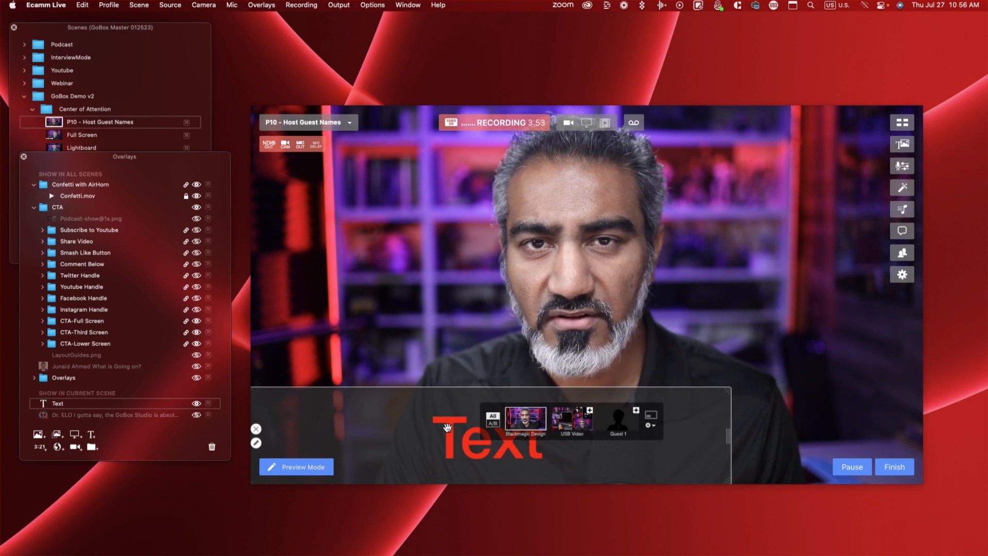
Step: Replace the bar overlay's wording with "F", set the text opacity to 0% and save the changes
left_click(256, 443)
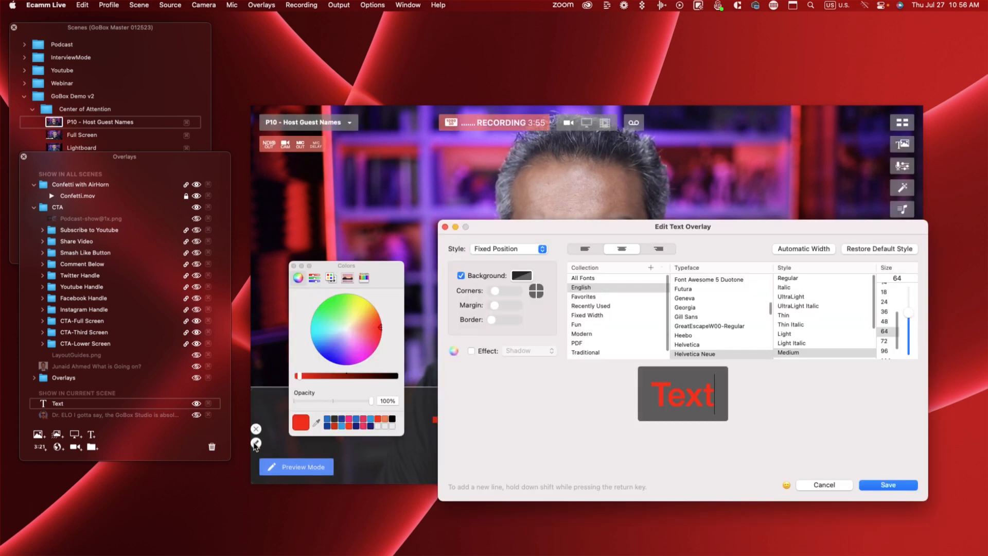
left_click_drag(710, 390, 644, 390)
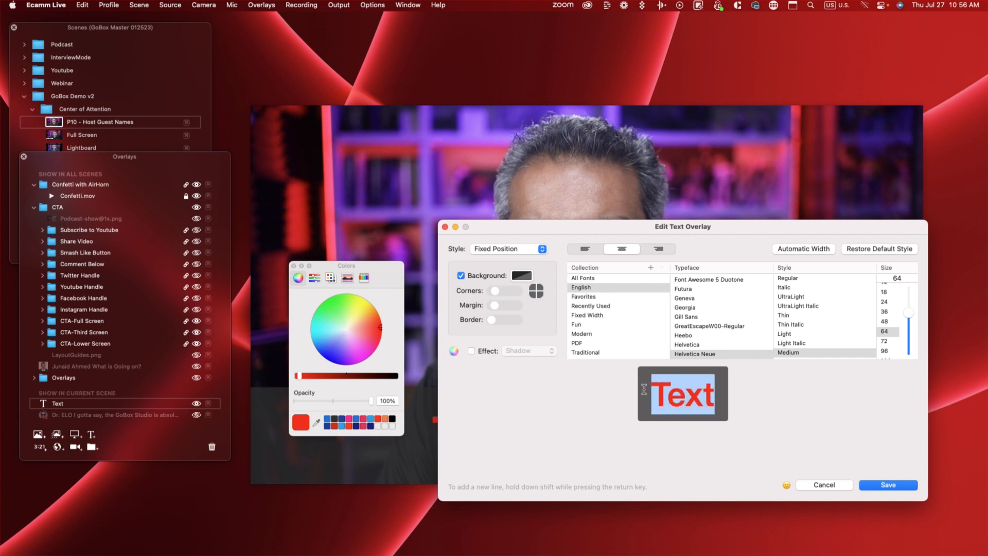
key("BackSpace")
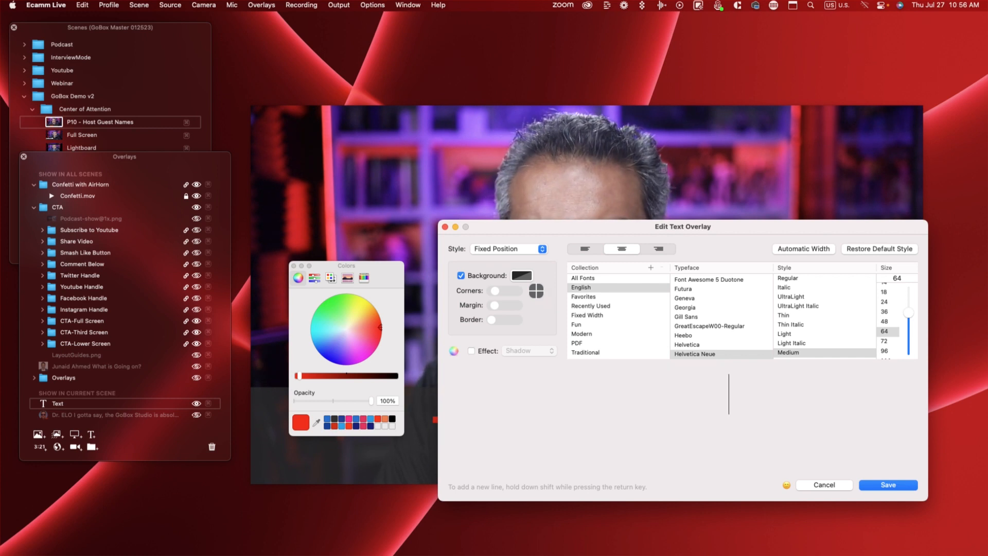
left_click(887, 487)
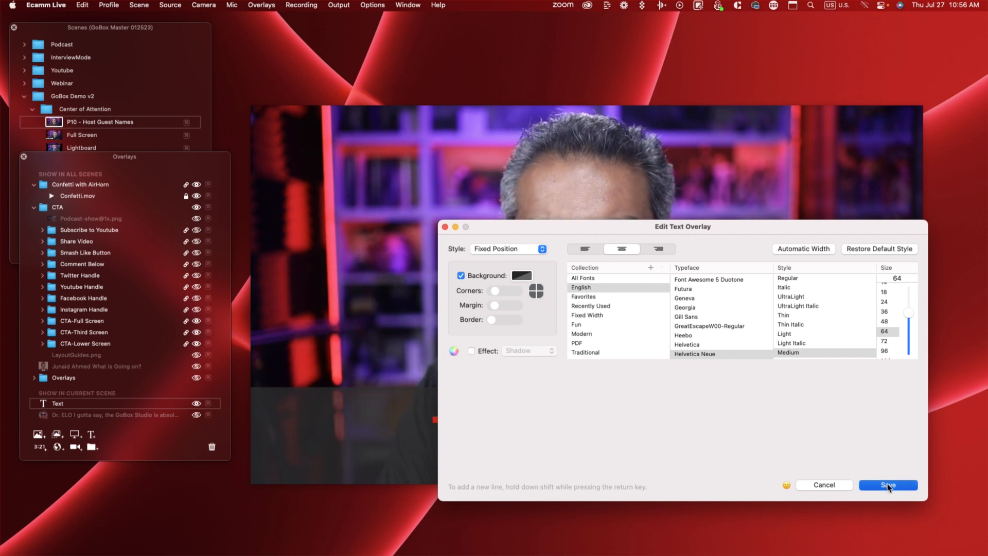
type("f")
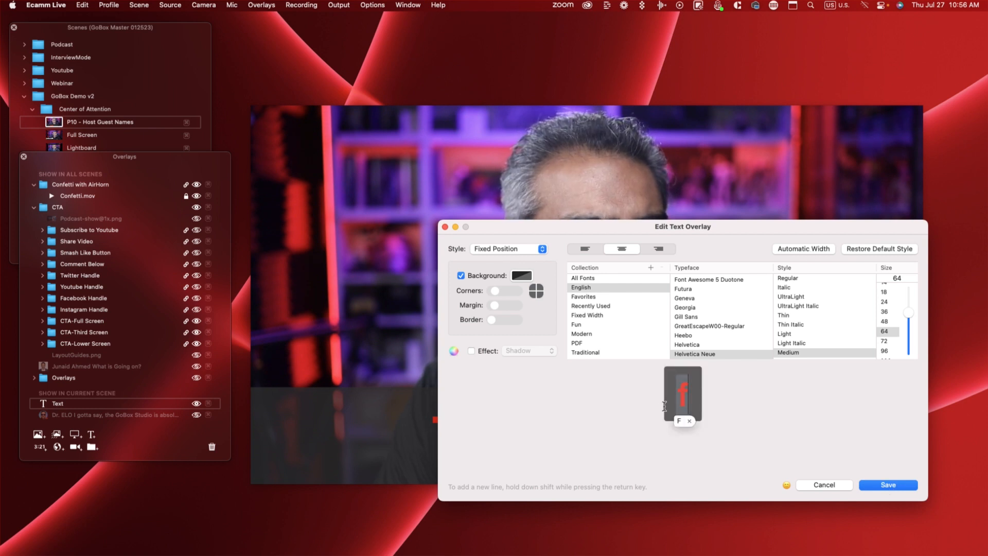
key("BackSpace")
type("F")
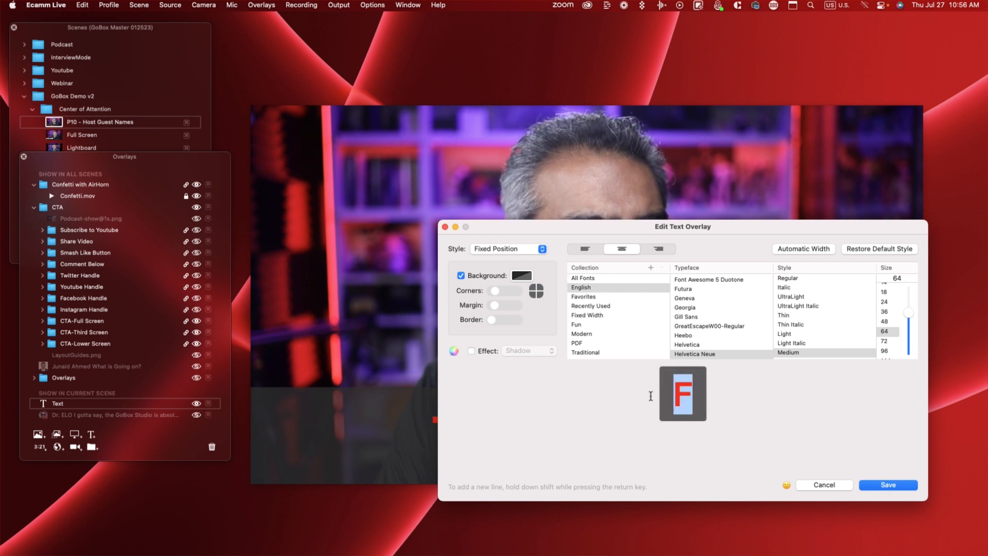
left_click(453, 350)
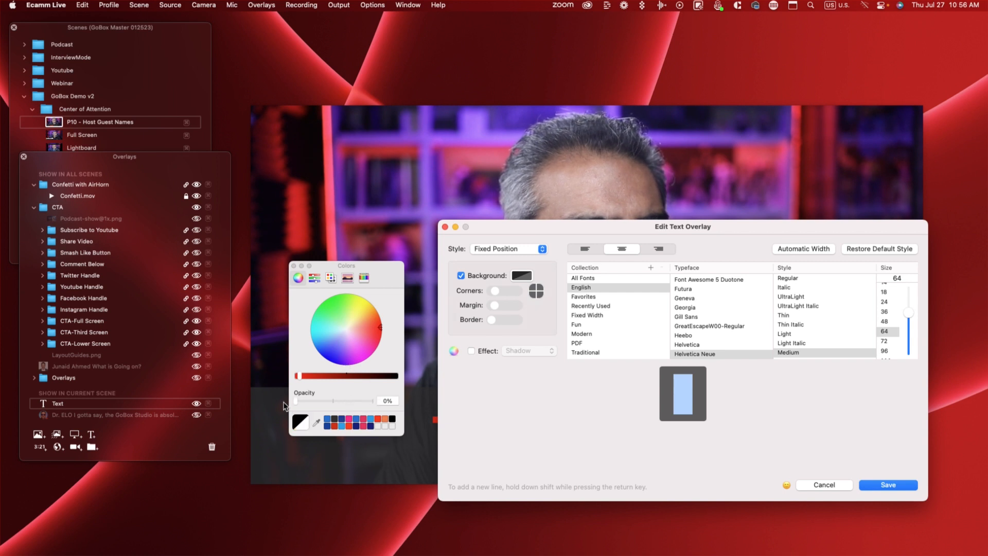
left_click(889, 485)
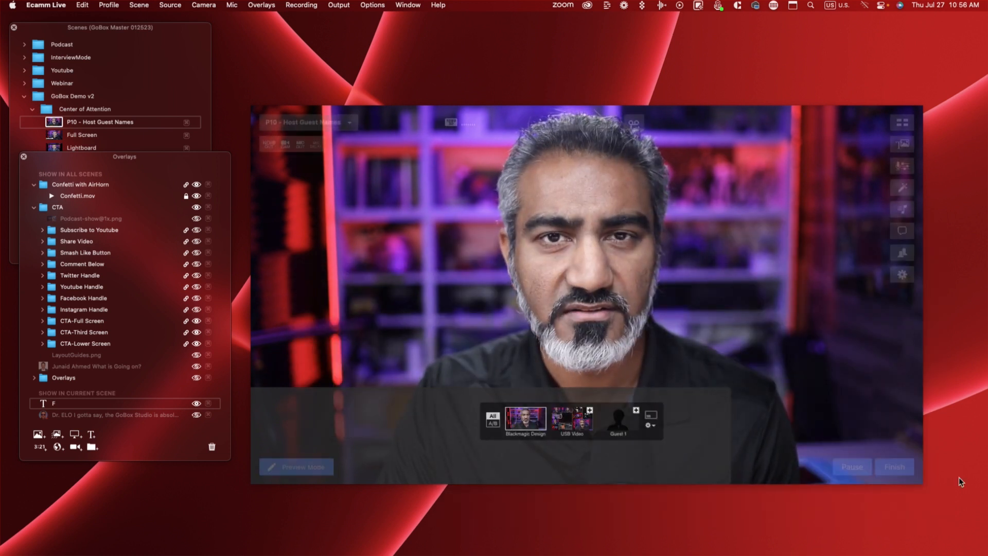
Step: Adjust the blank bar's size and position so it sits in the video's lower-left corner
mouse_move(446, 414)
left_mouse_down()
mouse_move(456, 399)
mouse_move(432, 373)
mouse_move(476, 273)
mouse_move(448, 418)
left_mouse_up()
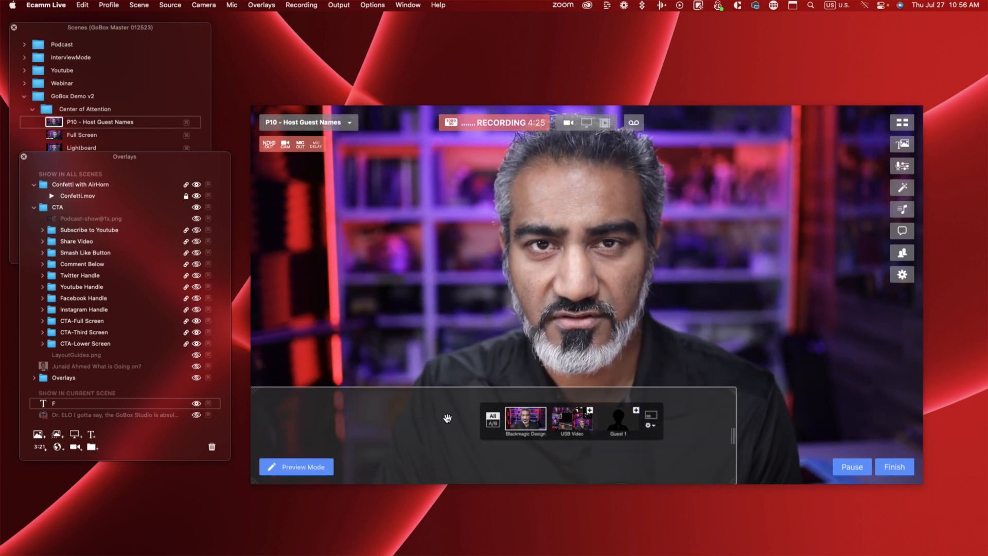
mouse_move(718, 389)
left_mouse_down()
mouse_move(717, 400)
mouse_move(723, 393)
left_mouse_up()
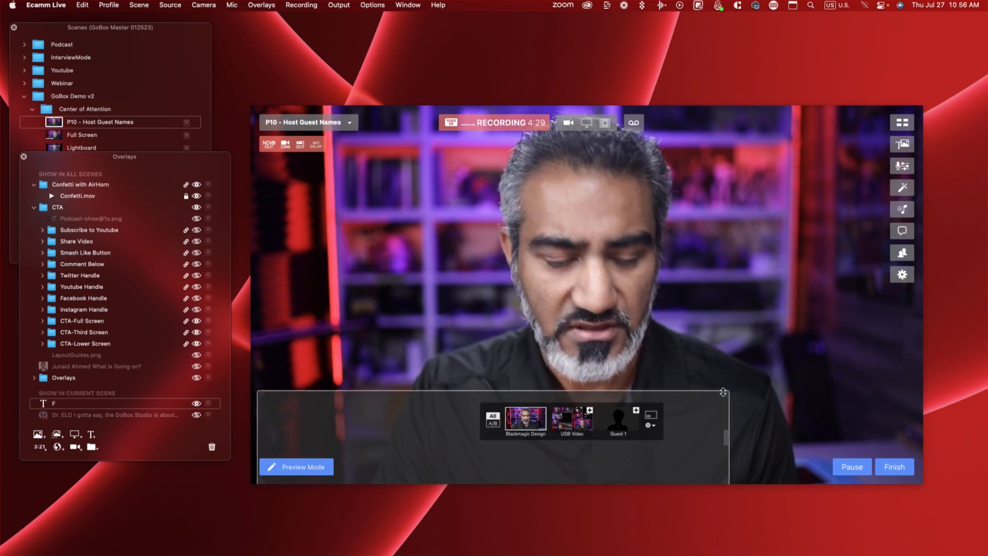
left_click_drag(711, 392, 711, 386)
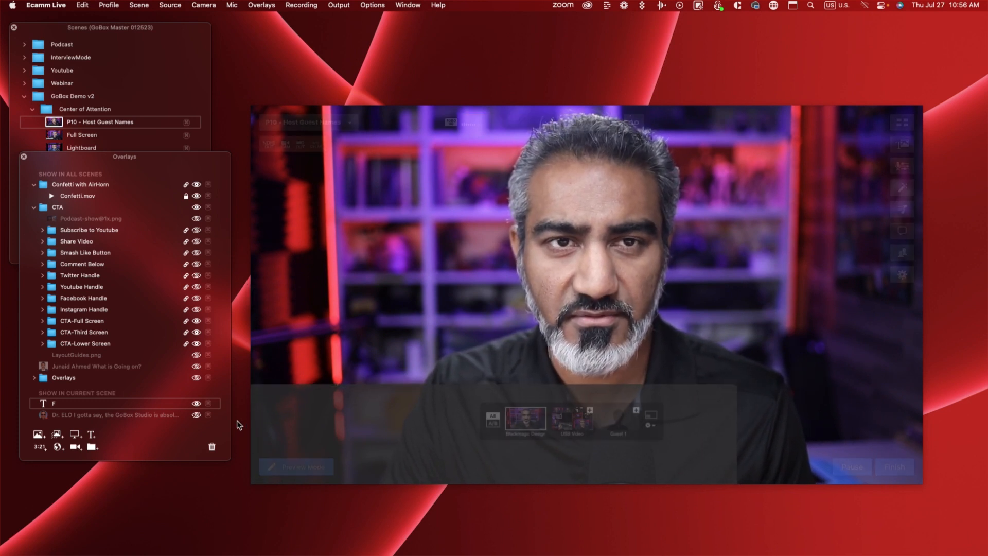
Step: Start a new text overlay and give its text a near-white colour at 100% opacity
left_click(92, 436)
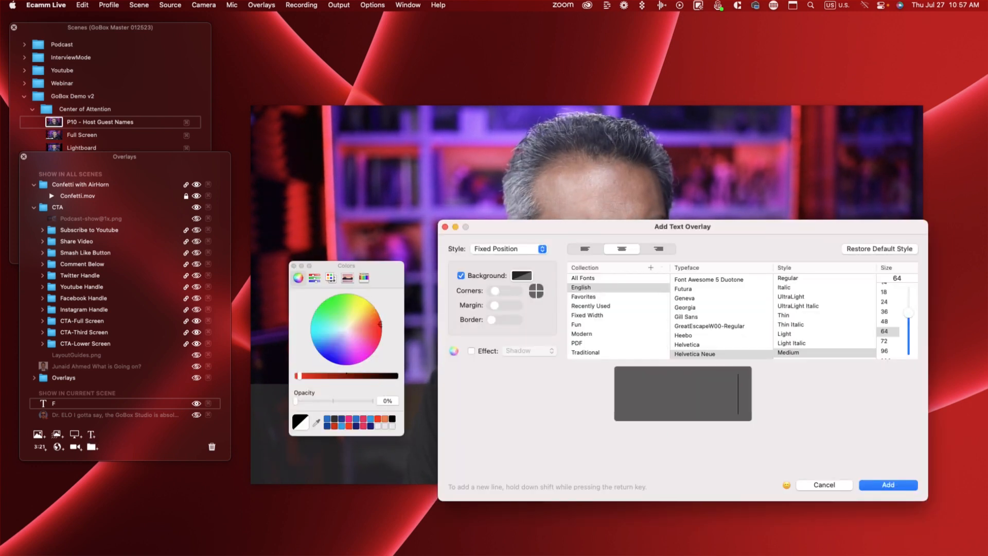
key("super+a")
left_click_drag(297, 404, 385, 409)
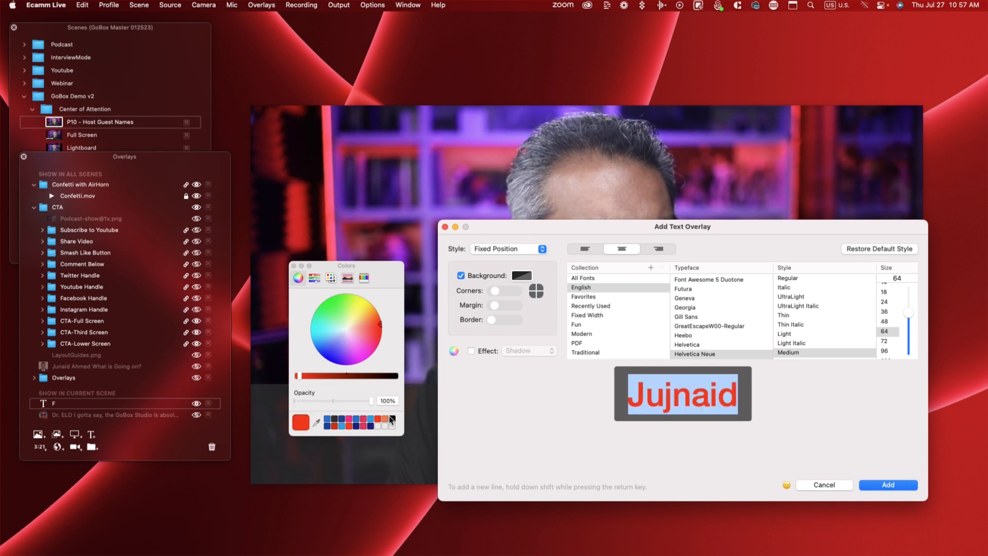
left_click(348, 329)
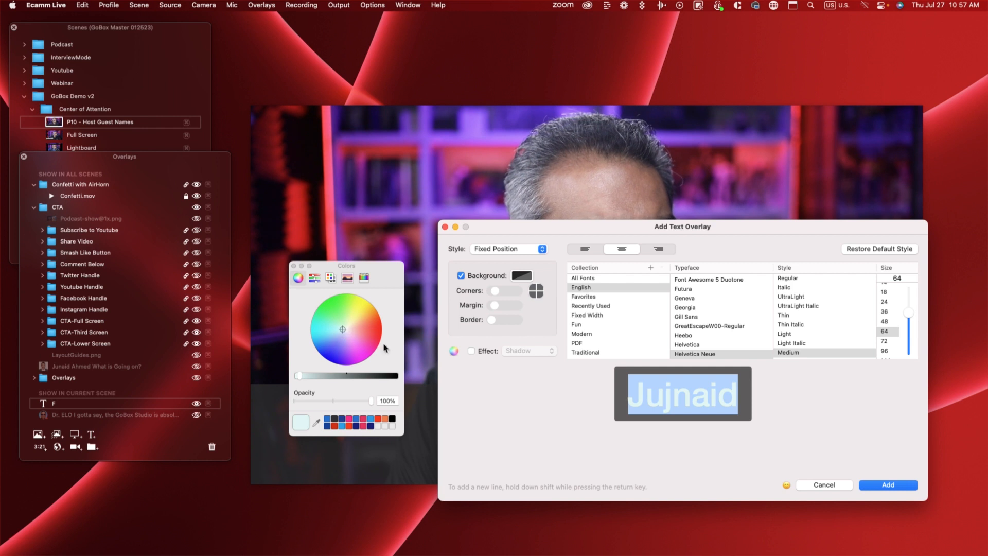
Step: Enter the host's first name as the wording, turn off the background and add the overlay
type("Junaid")
left_click(461, 277)
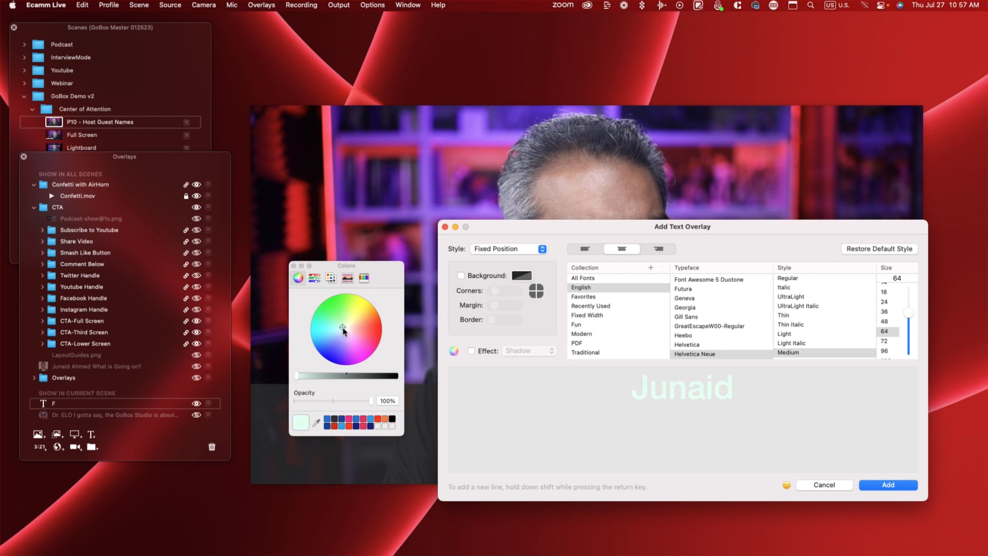
left_click(900, 486)
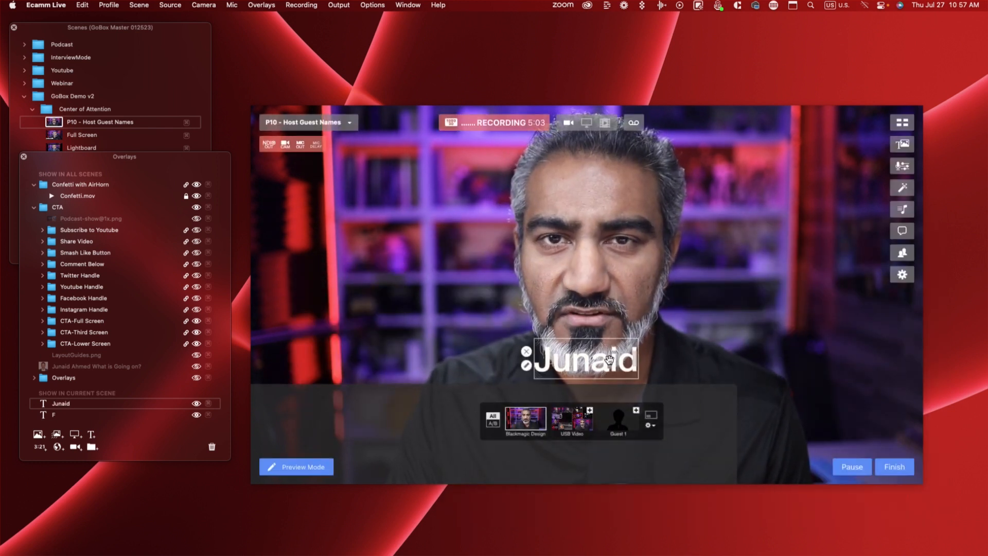
Step: Place the name text on the left part of the bar and duplicate it directly below
left_click_drag(582, 325, 367, 419)
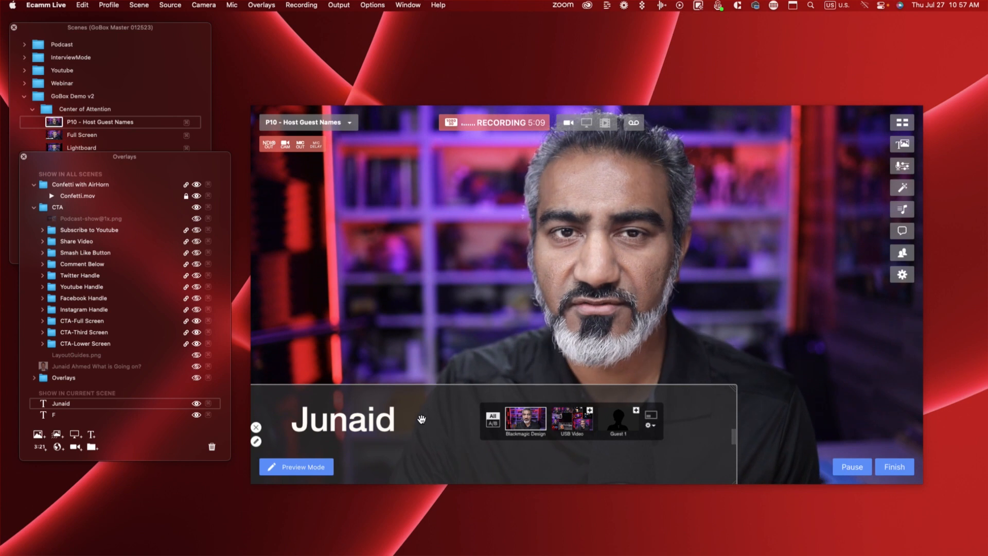
left_click(376, 412)
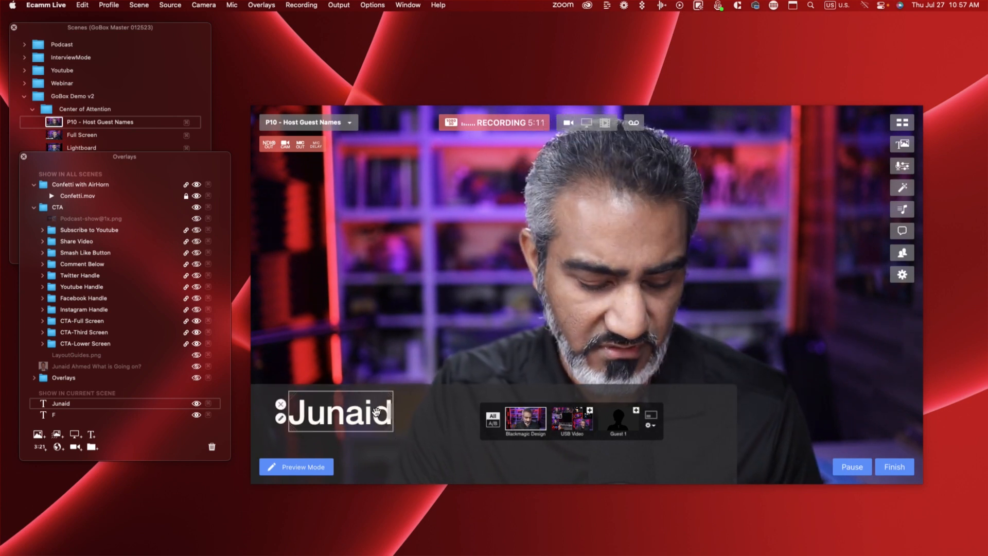
left_click_drag(375, 412, 375, 449)
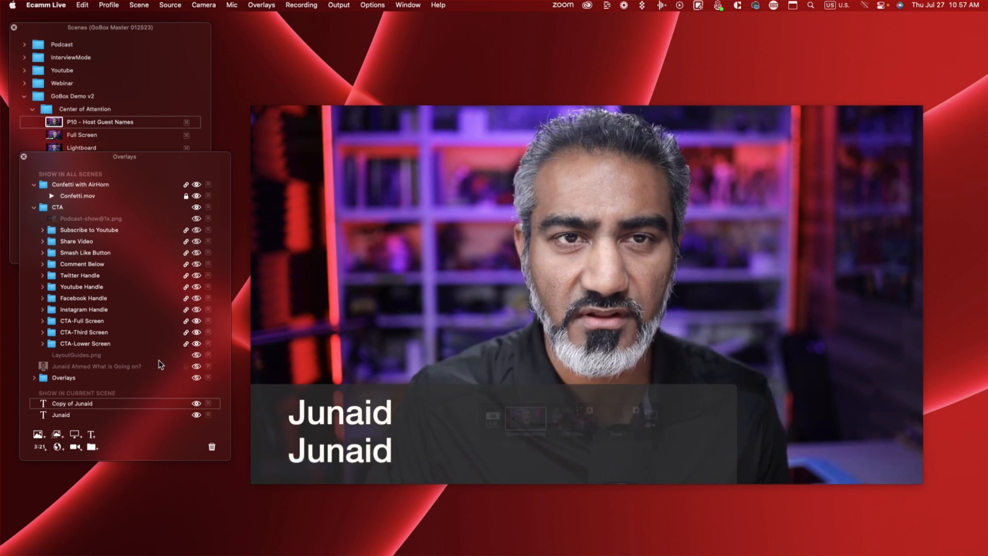
Step: Create a new overlay group containing both name texts and the bar, with the bar ordered beneath the texts
scroll(145, 370, "down", 3)
left_click(78, 366)
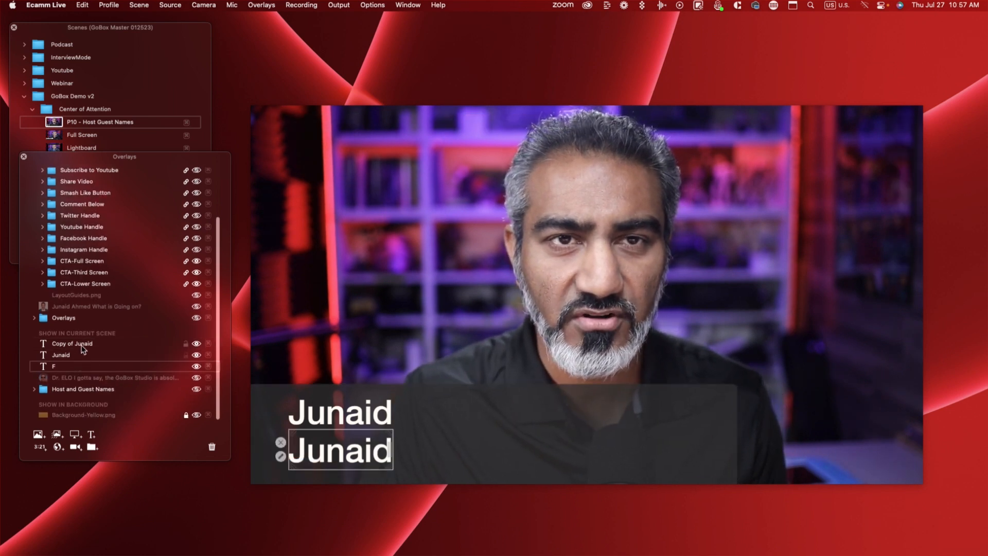
left_click(84, 346, "shift")
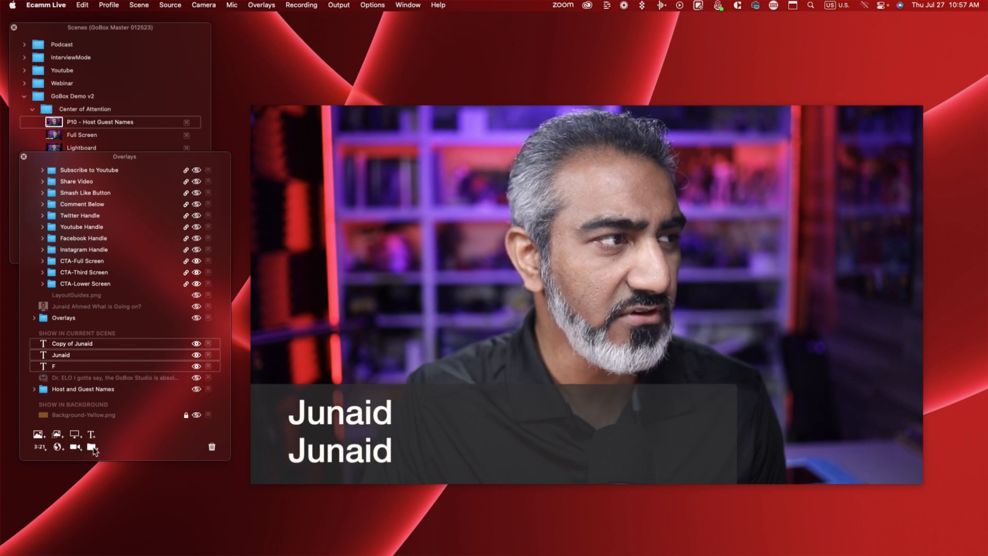
left_click(91, 447)
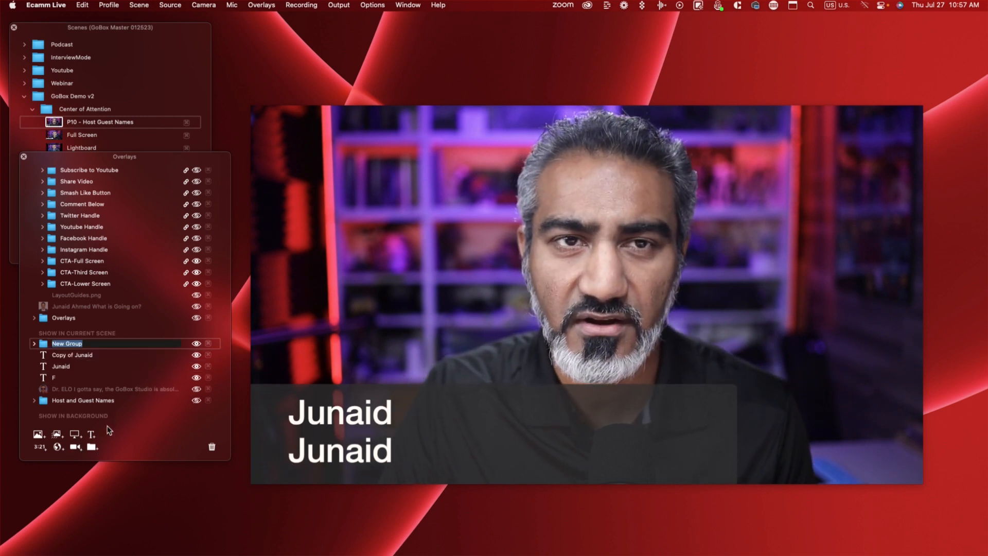
mouse_move(90, 351)
left_mouse_down()
mouse_move(72, 366)
mouse_move(102, 357)
left_mouse_up()
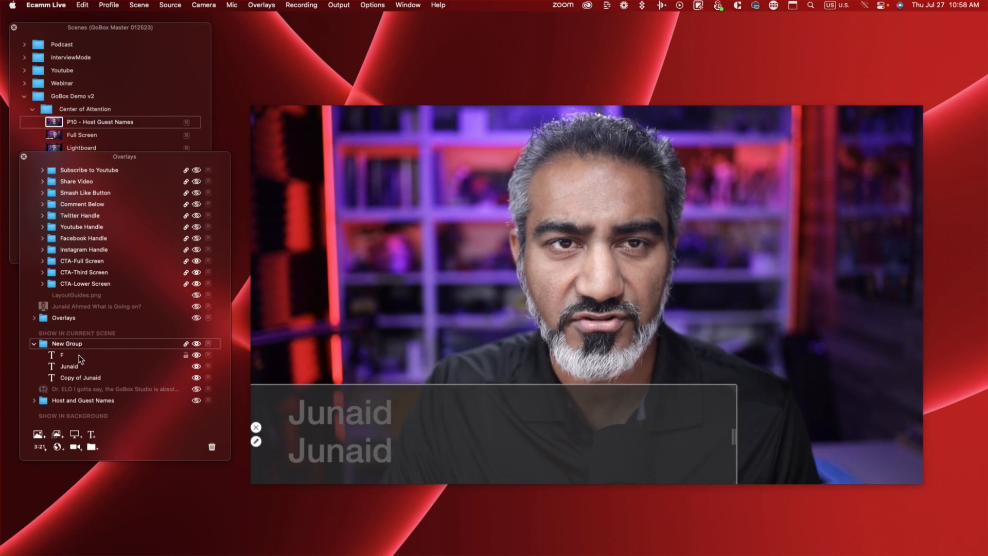
left_click_drag(98, 378, 101, 353)
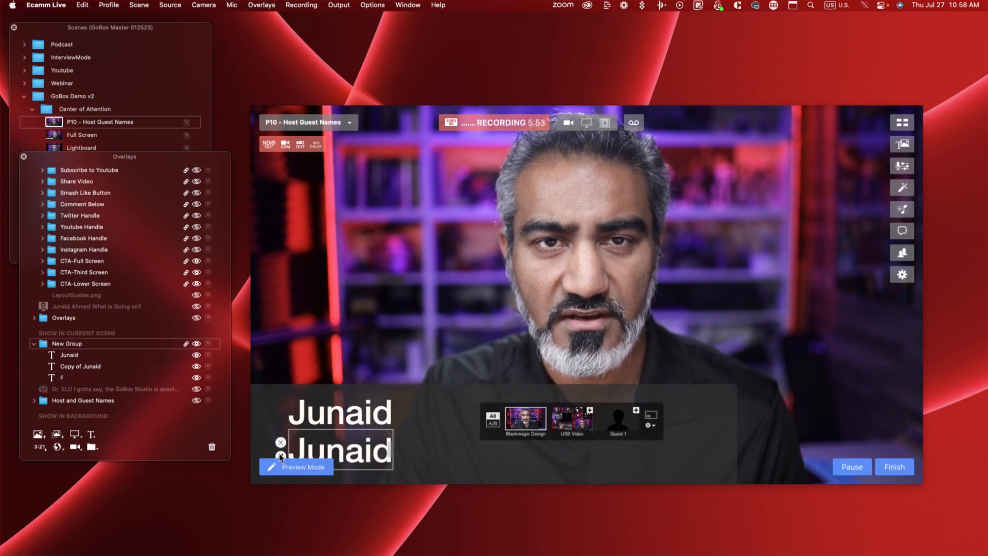
Step: Change the duplicated name text to "Your Host" at size 24 and save it
double_click(301, 453)
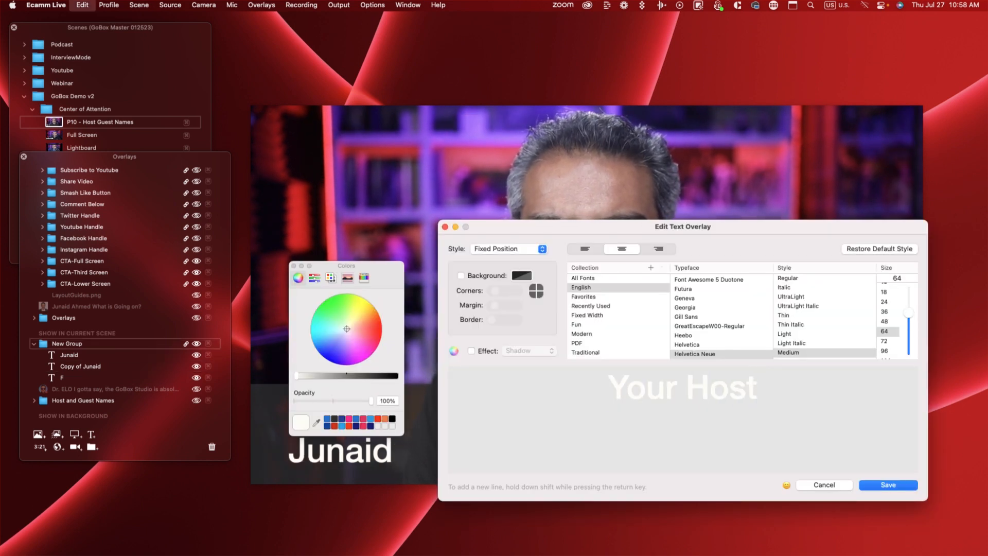
key("super+a")
left_click(885, 302)
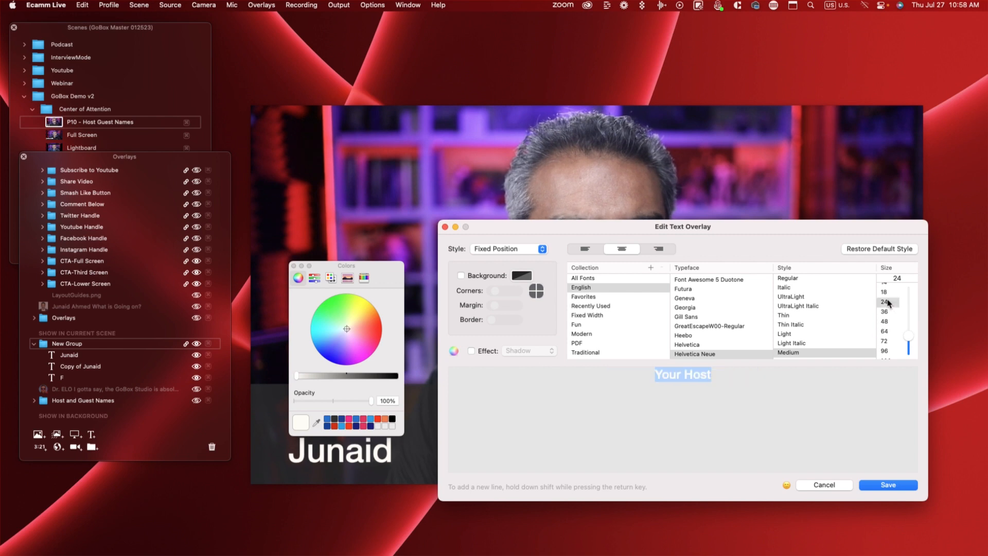
left_click(889, 486)
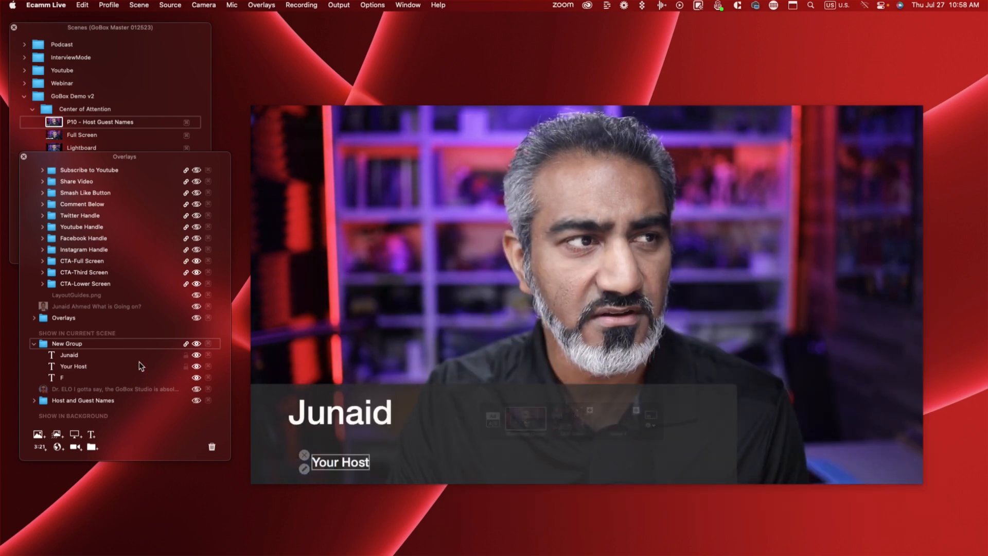
Step: Unlink the new group's overlays and move "Your Host" directly beneath the name, aligned with its left edge
mouse_move(349, 466)
left_mouse_down()
mouse_move(334, 442)
mouse_move(370, 463)
mouse_move(359, 463)
left_mouse_up()
left_click(349, 459)
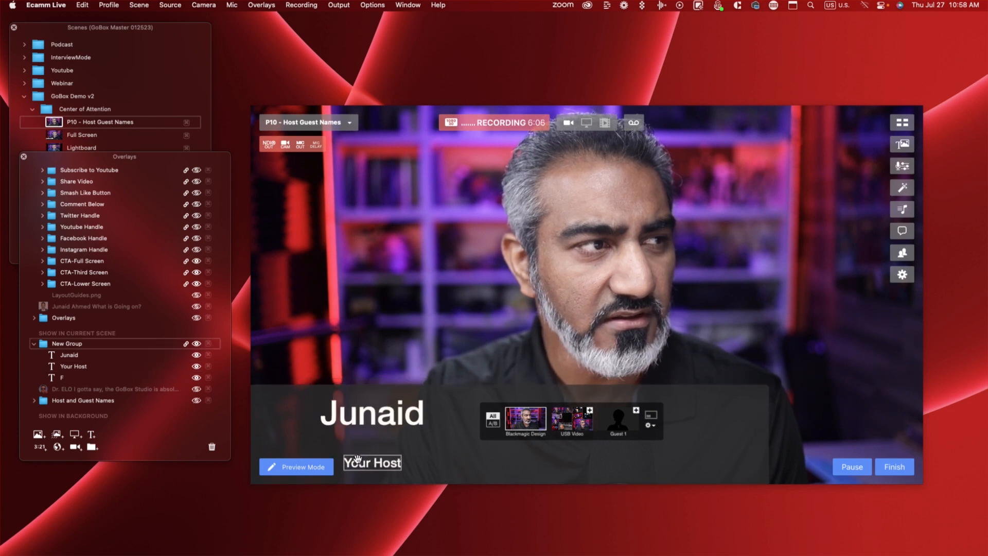
left_click(184, 346)
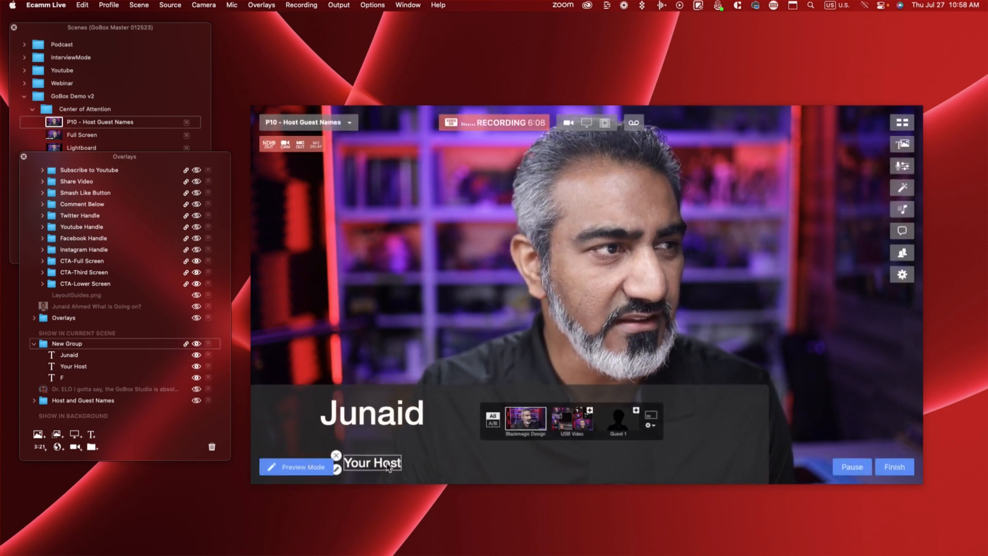
mouse_move(369, 419)
left_mouse_down()
mouse_move(383, 401)
mouse_move(396, 403)
mouse_move(385, 413)
left_mouse_up()
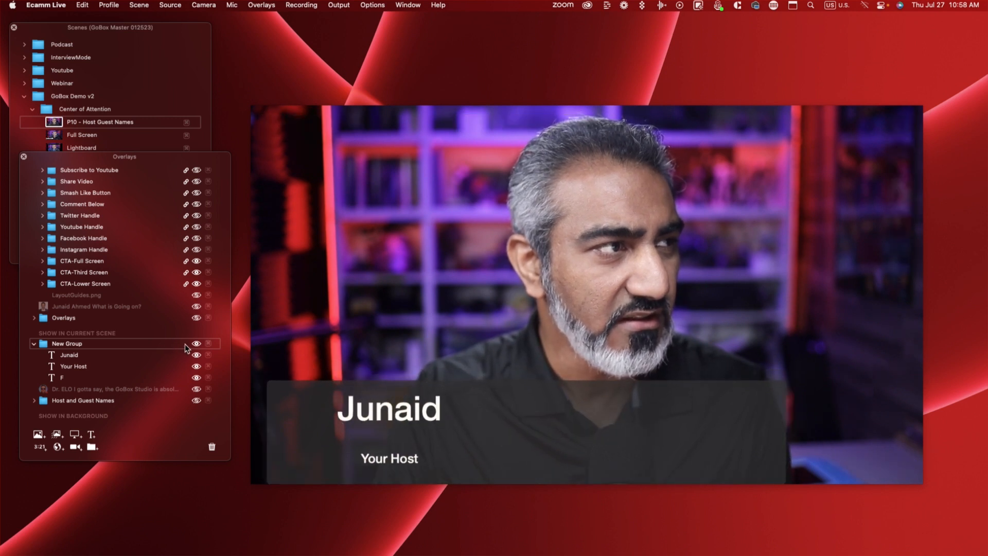
left_click_drag(355, 459, 351, 437)
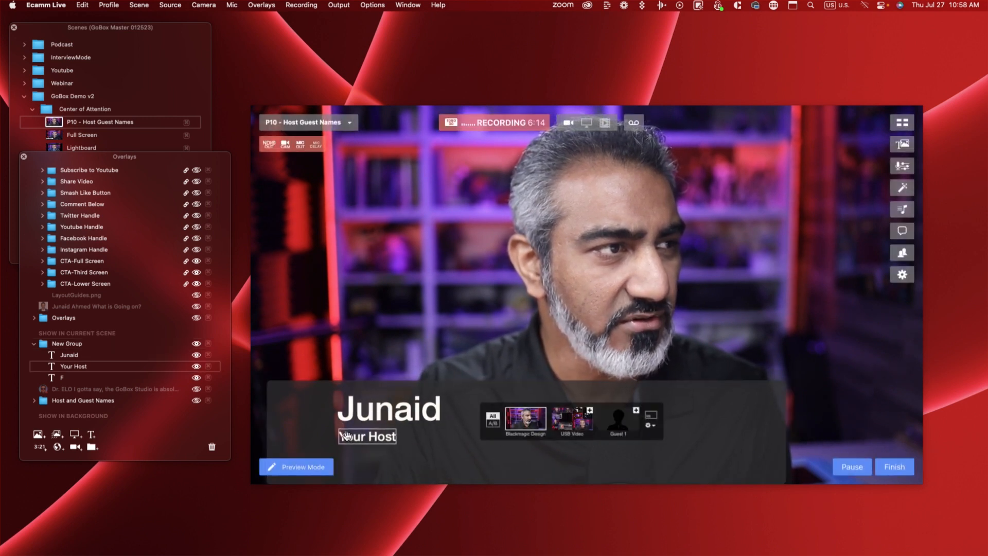
Step: Shrink the background bar and position it so it closely frames the name and "Your Host" lines
left_click(781, 431)
left_click_drag(783, 431, 541, 445)
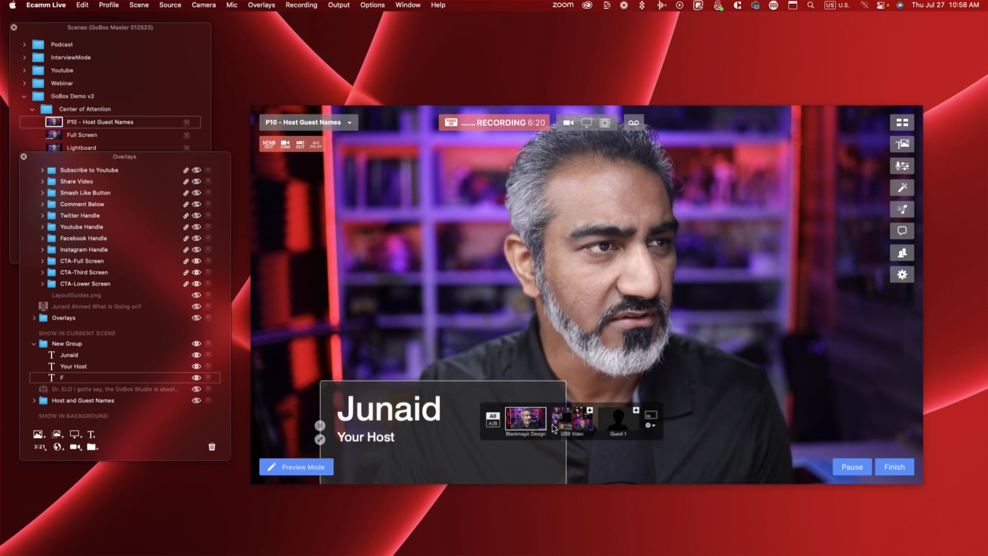
left_click_drag(560, 385, 527, 453)
left_click_drag(449, 440, 449, 443)
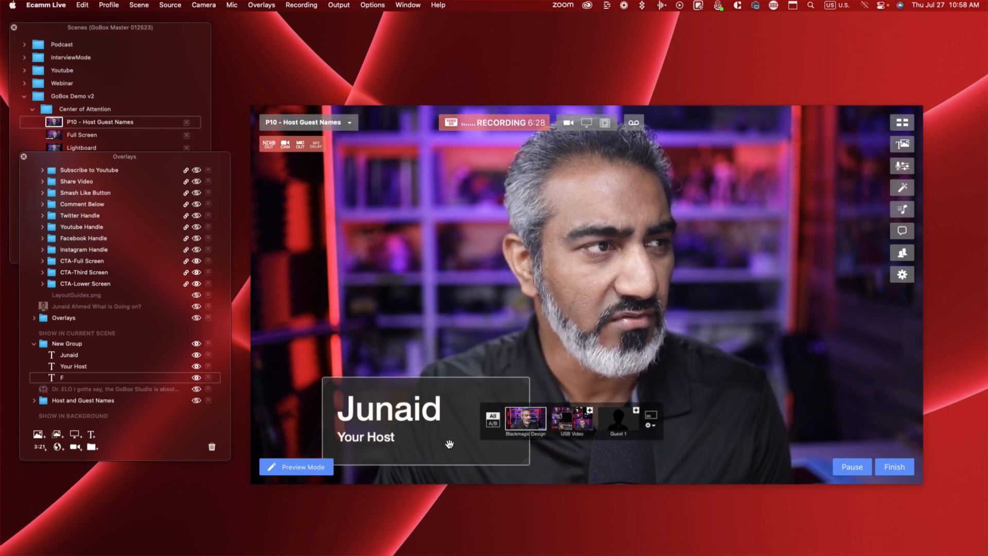
Step: Hide the new lower-third group and show it again to check that it toggles as one
left_click(196, 343)
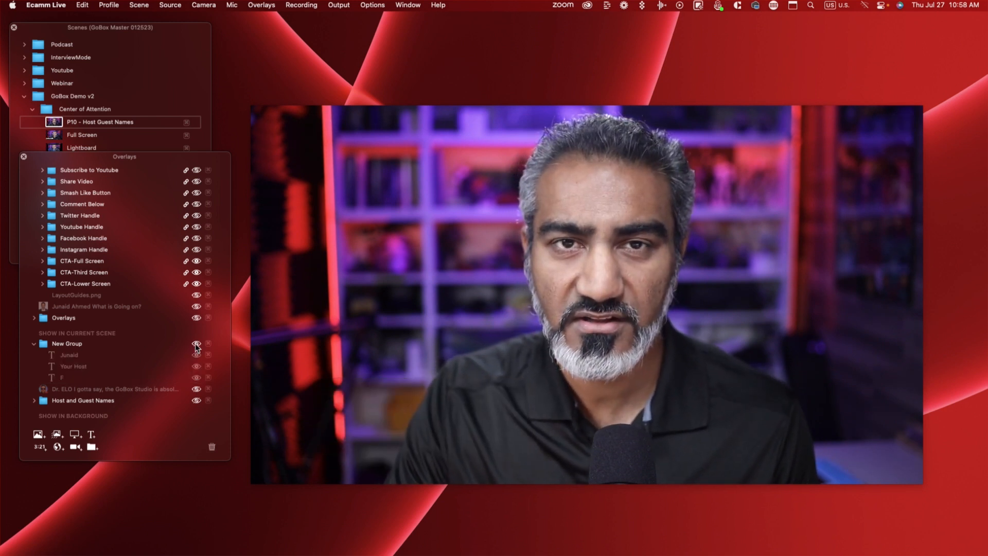
left_click(196, 343)
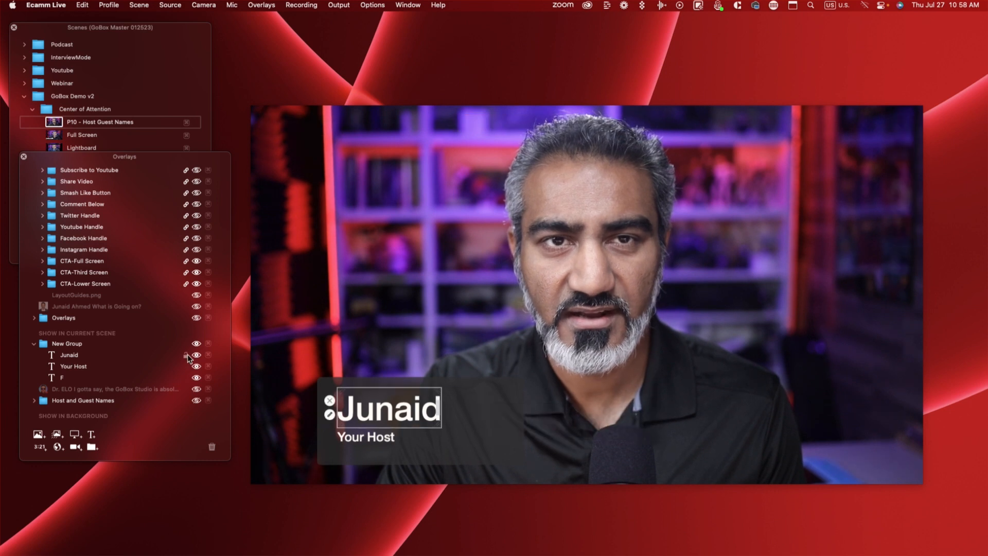
Step: Link the new group's overlays together and save the background bar with the Fly In (Auto) style
left_click(186, 344)
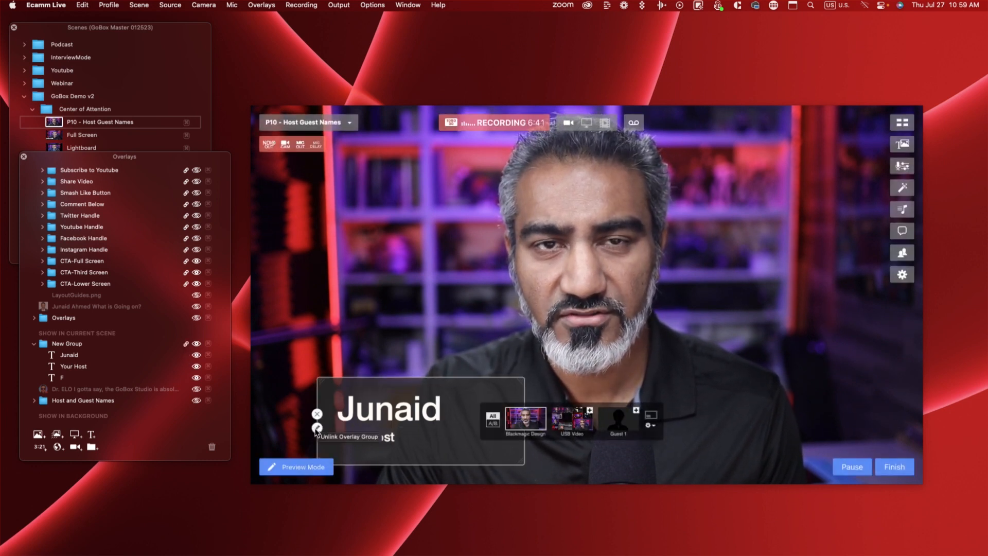
left_click(317, 429)
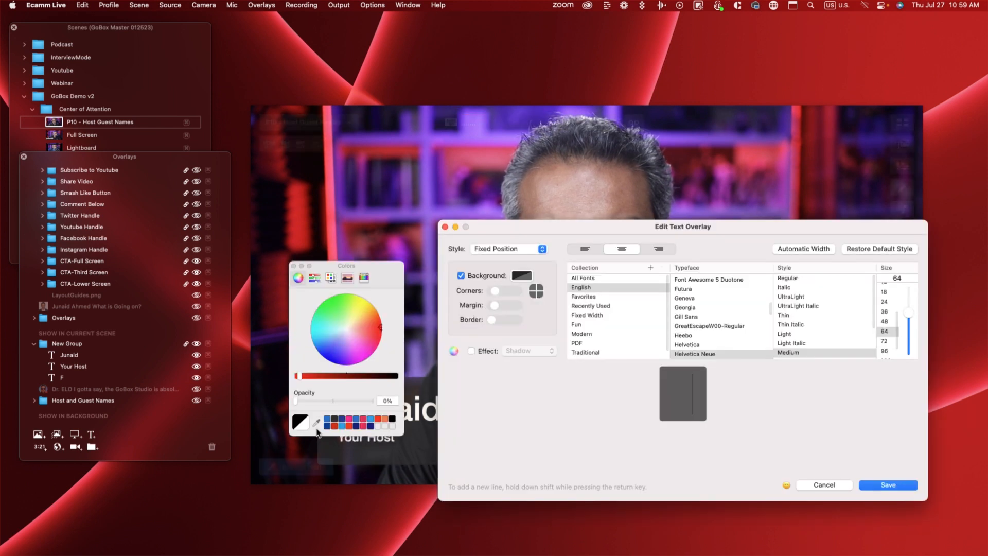
left_click_drag(850, 230, 837, 218)
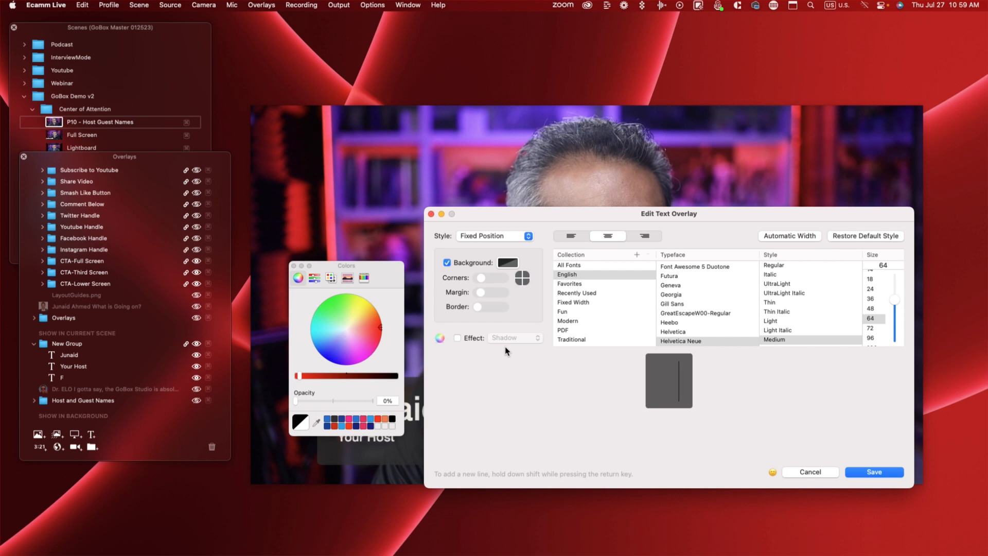
left_click(486, 235)
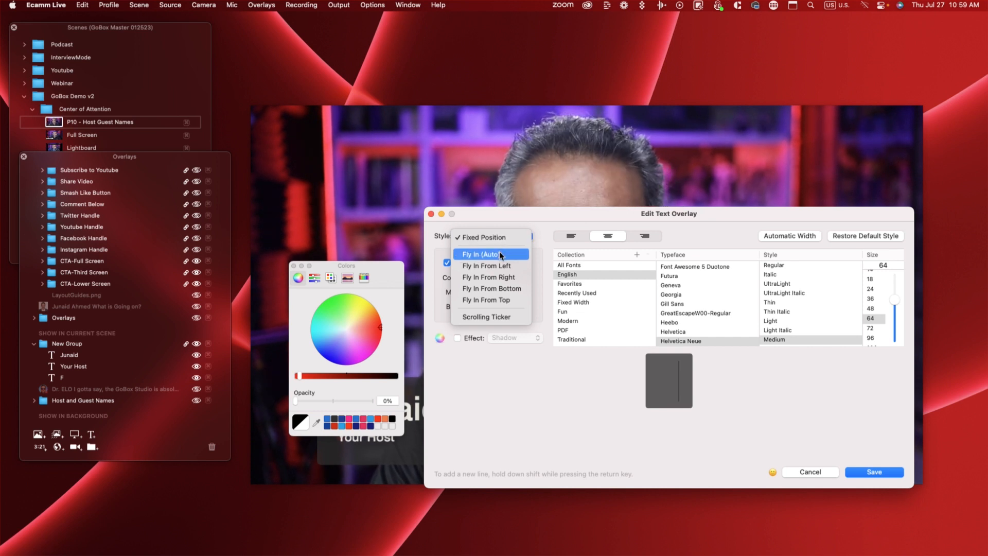
left_click(499, 253)
left_click(878, 472)
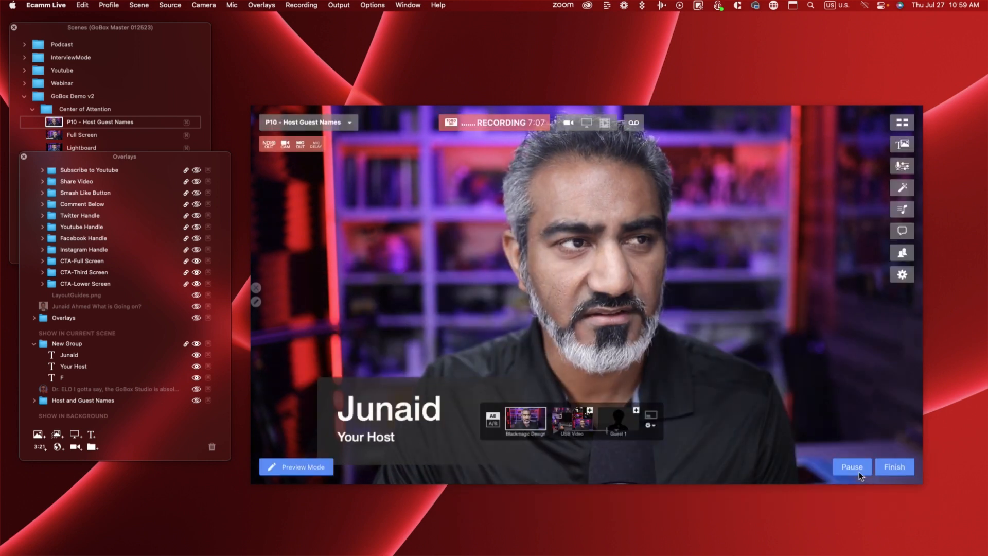
Step: Hide and show the lower-third group twice to preview the background bar's fly-in animation
left_click(197, 345)
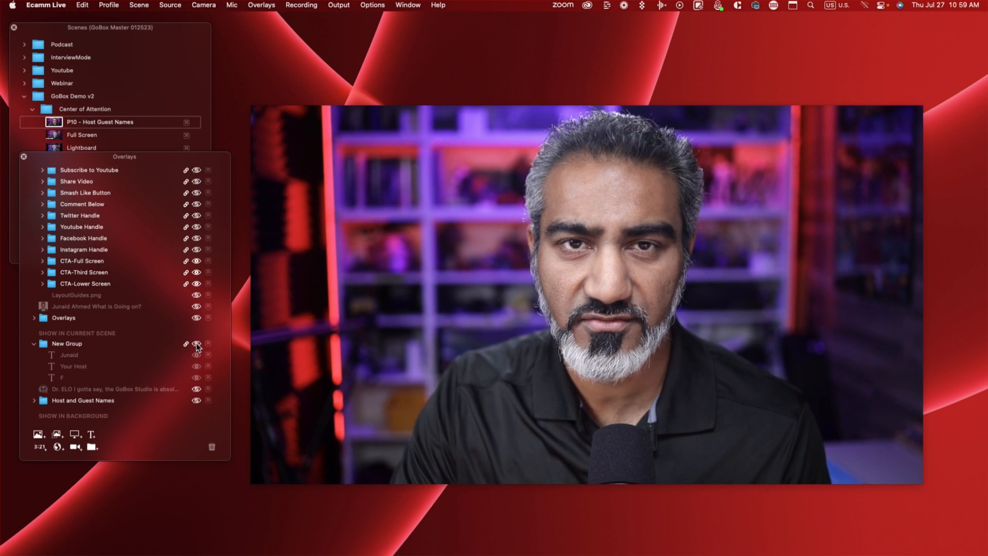
left_click(197, 343)
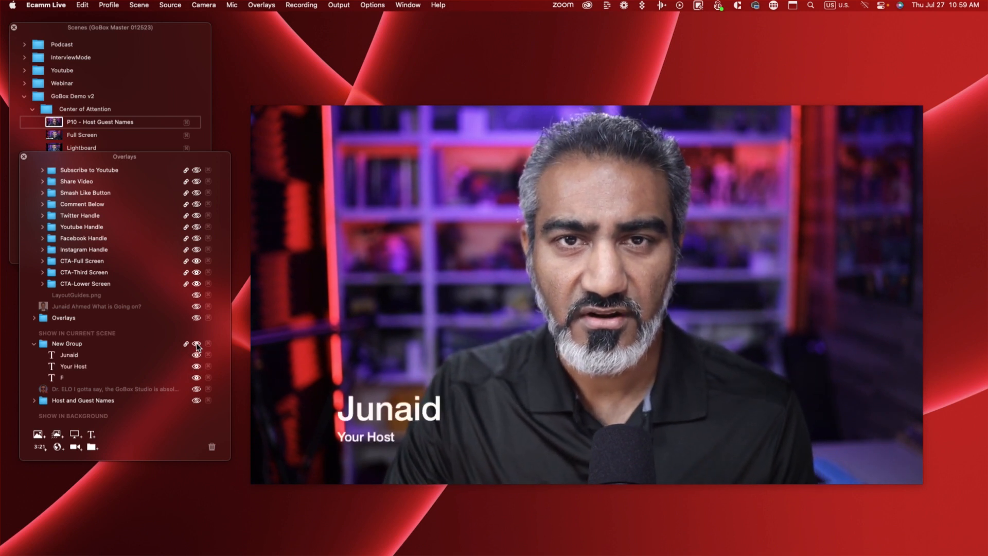
left_click(196, 343)
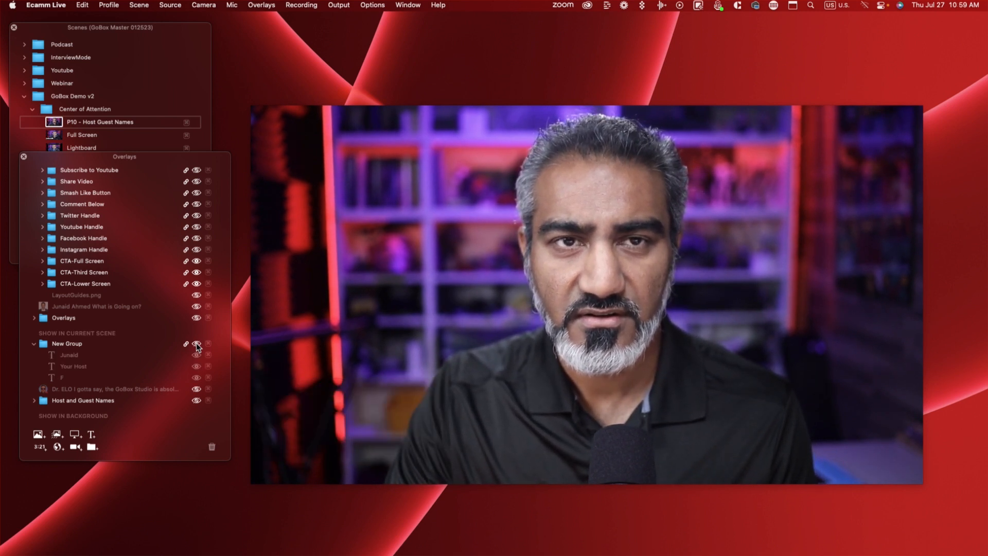
left_click(196, 345)
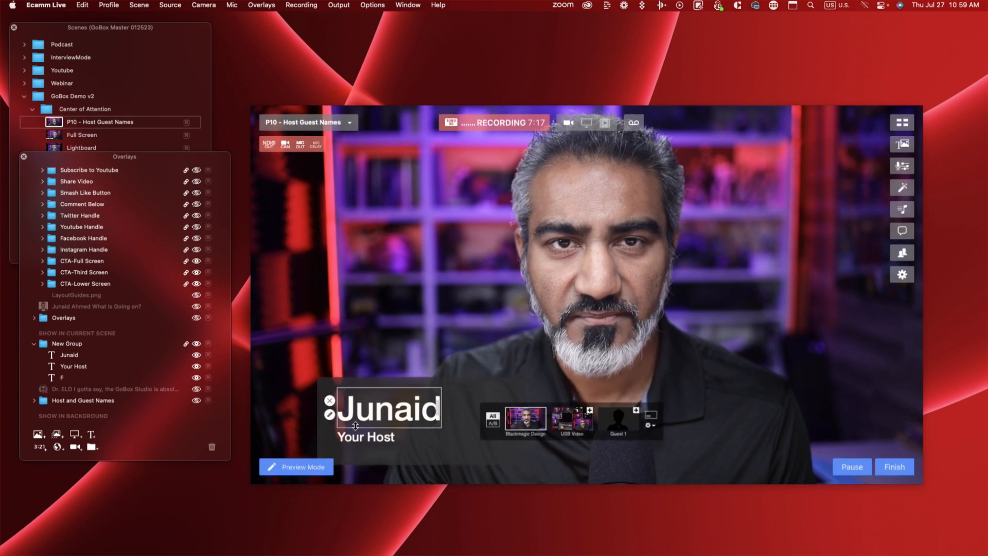
Step: Move the linked lower third to the video's lower-left area, move it to the lower-right corner, and toggle it to preview the fly-in
left_click_drag(452, 437, 403, 447)
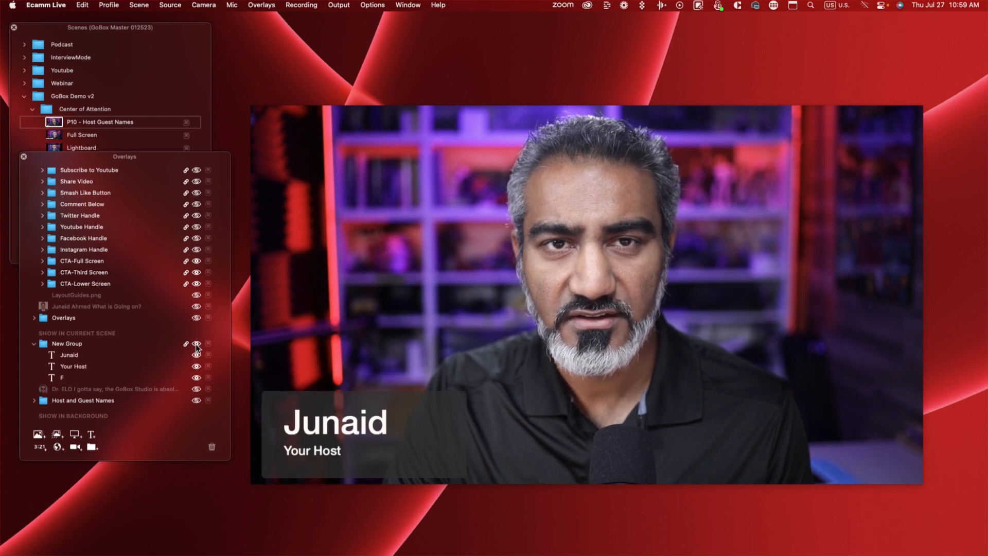
left_click_drag(419, 426, 859, 423)
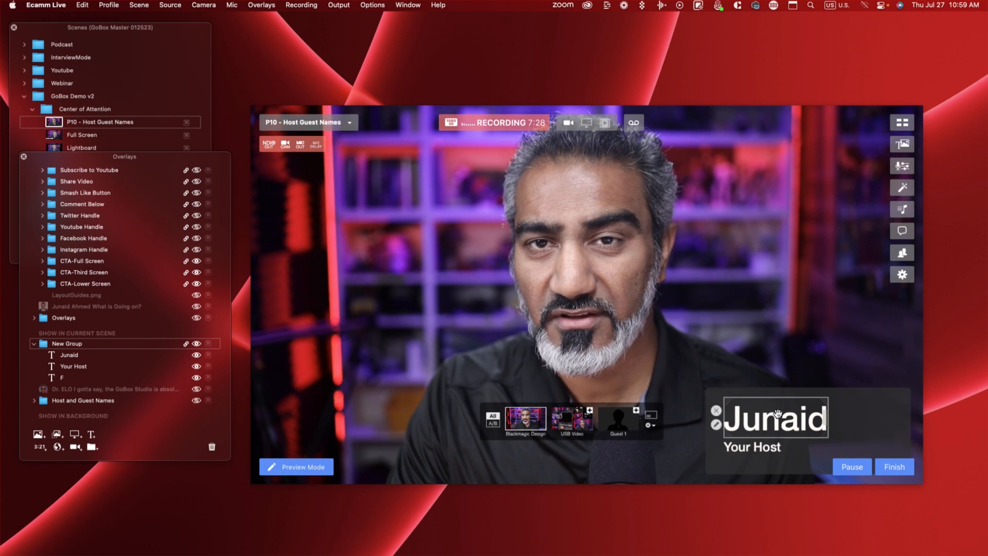
left_click(196, 344)
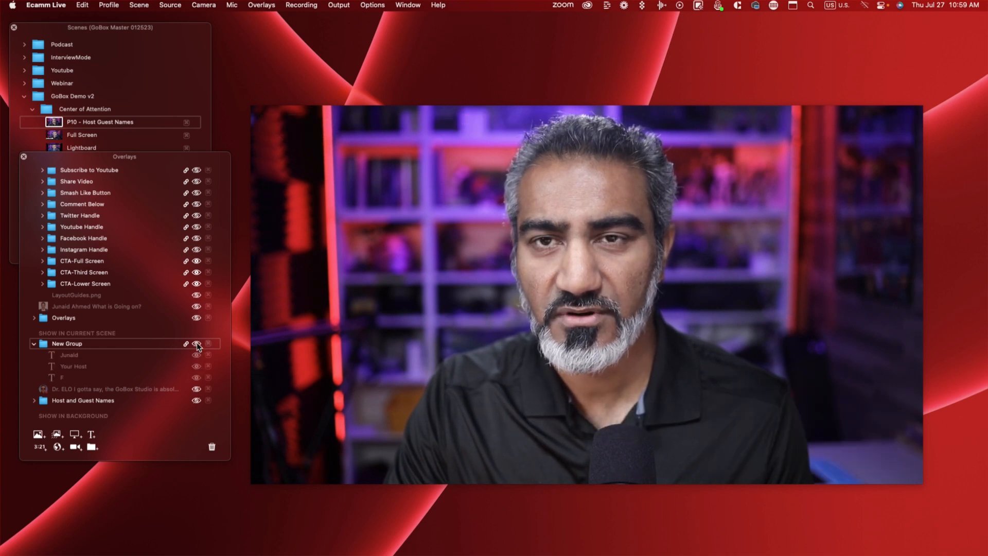
left_click(197, 344)
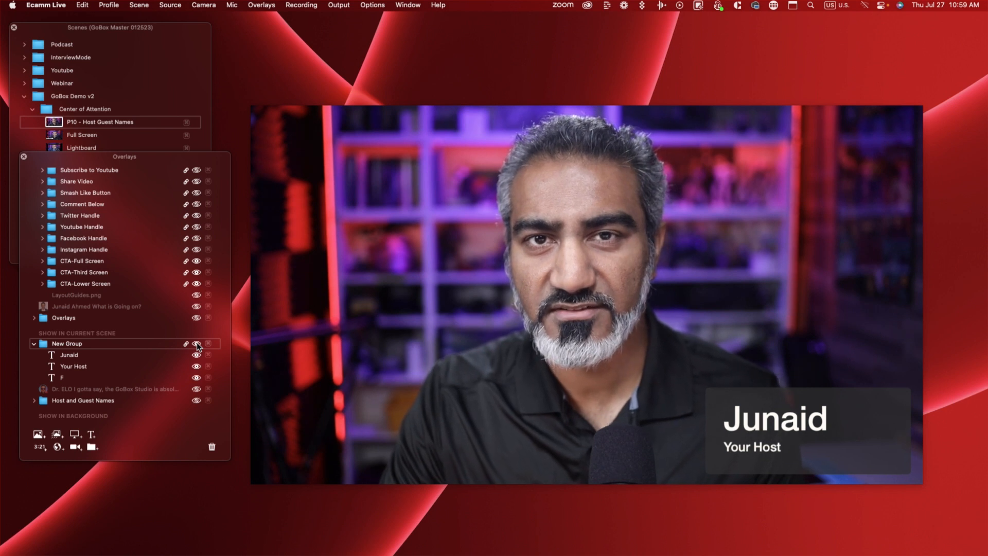
Step: Move the linked lower third to the bottom center of the video and toggle its visibility to preview the fly-in direction
left_click_drag(855, 429, 622, 431)
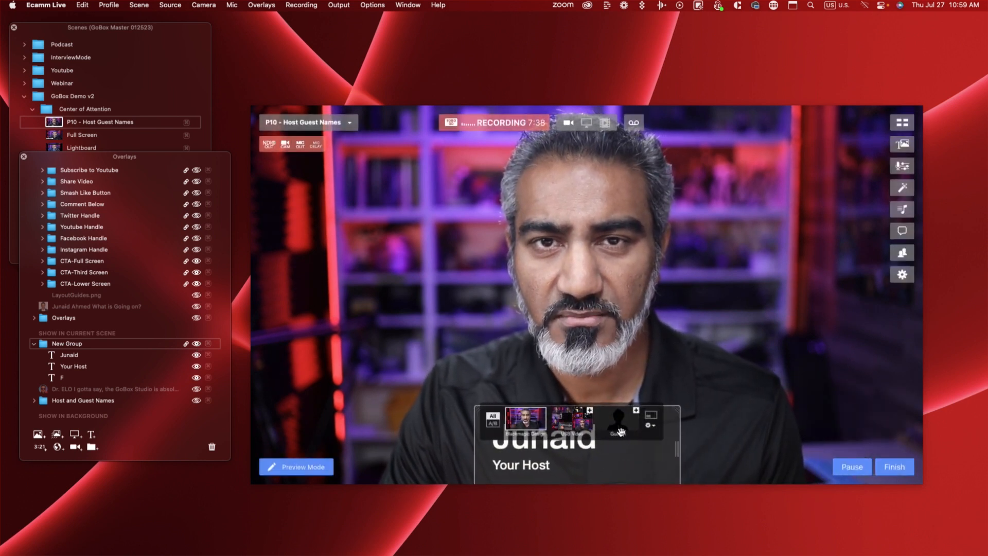
left_click(196, 344)
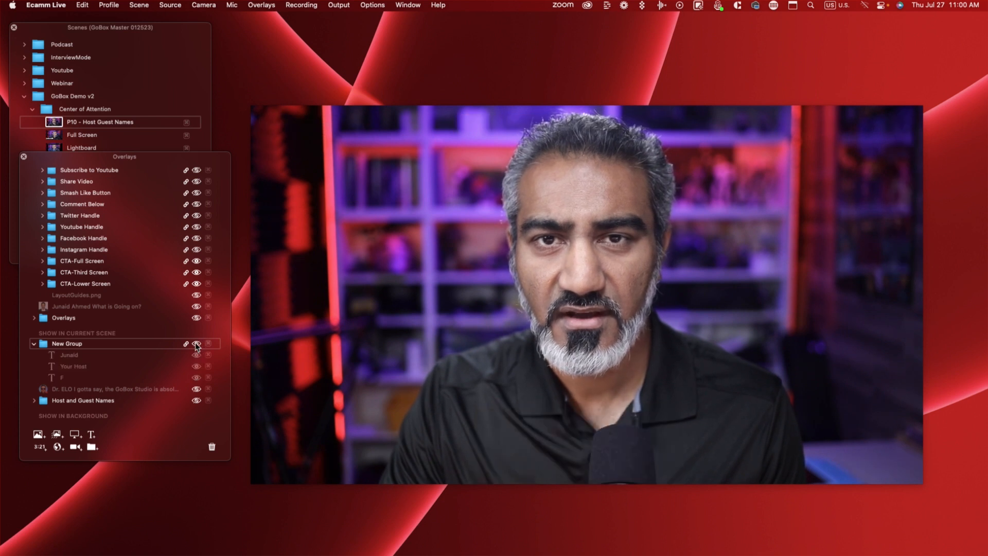
left_click(197, 343)
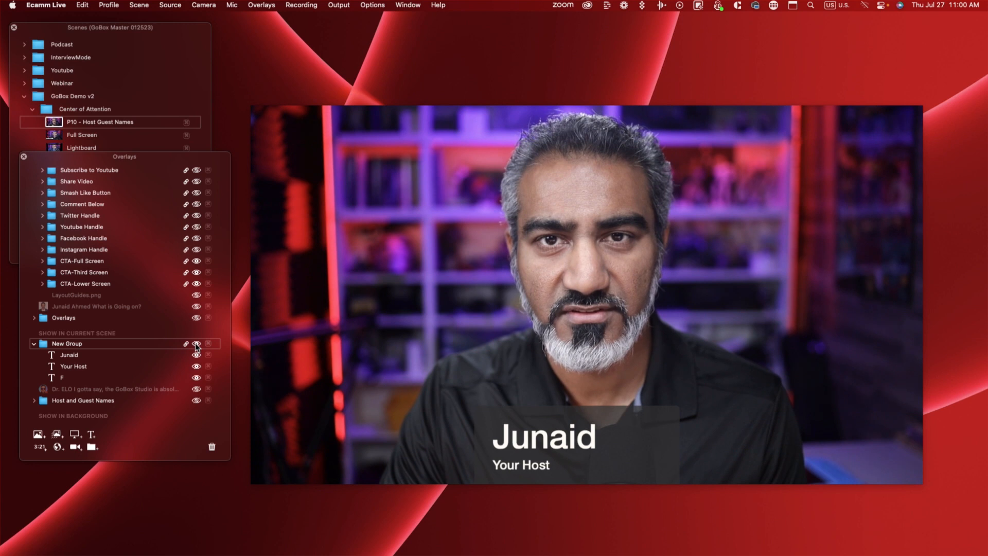
Step: Move the linked lower third into the bottom-left corner of the video, with the background bar flush against the frame edges
mouse_move(487, 455)
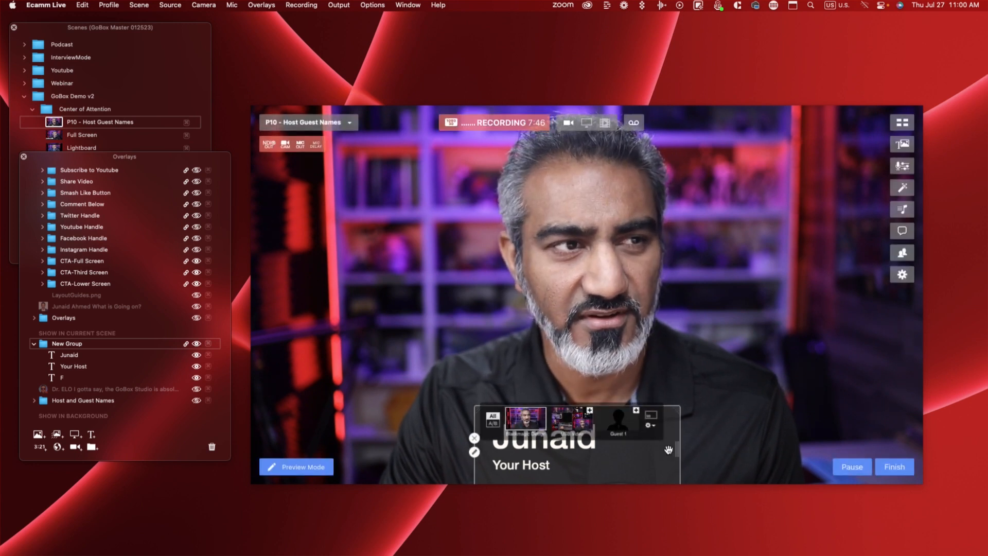
mouse_move(650, 452)
left_mouse_down()
mouse_move(668, 453)
mouse_move(657, 453)
left_mouse_up()
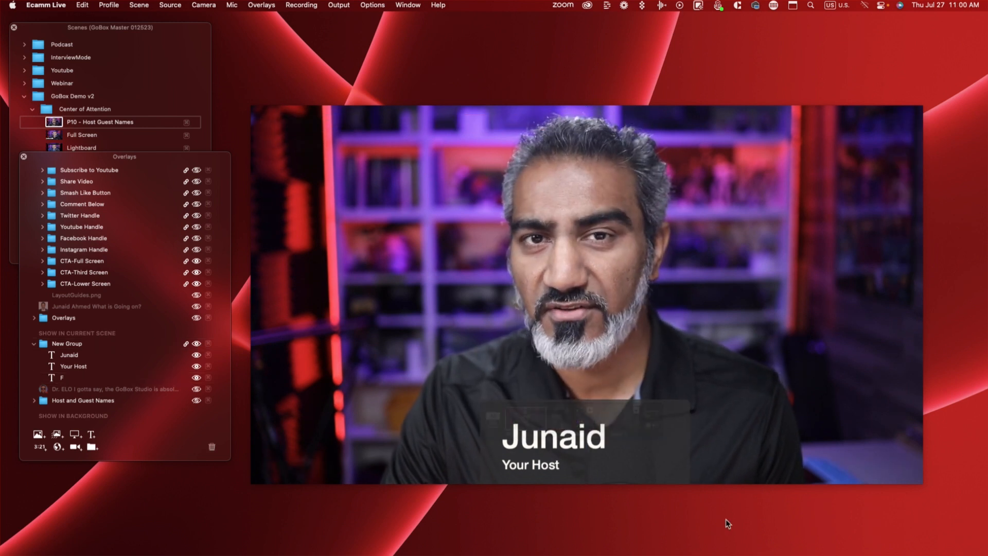
left_click_drag(662, 464, 428, 464)
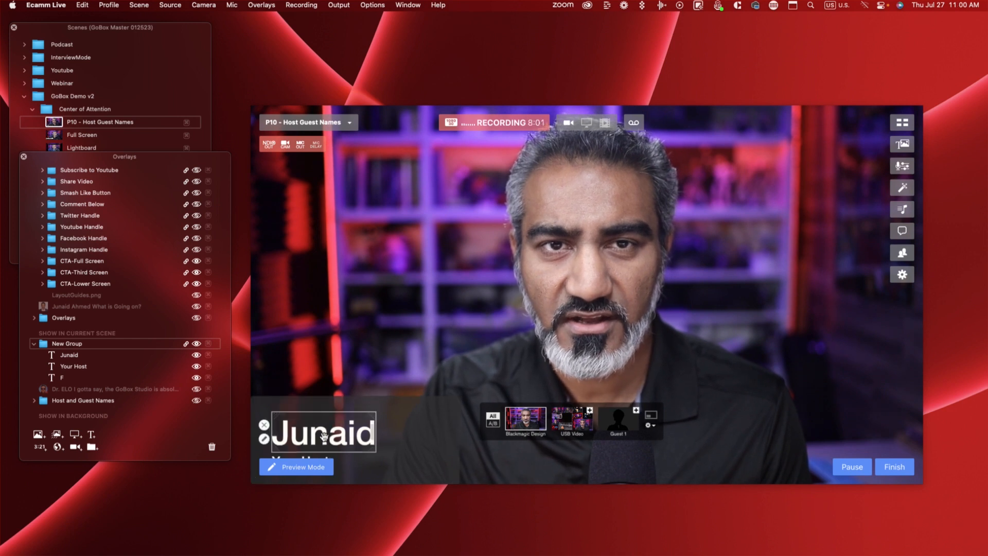
Step: Set the name text overlay's style to Fly In From Top and save it
left_click(264, 439)
left_click(517, 237)
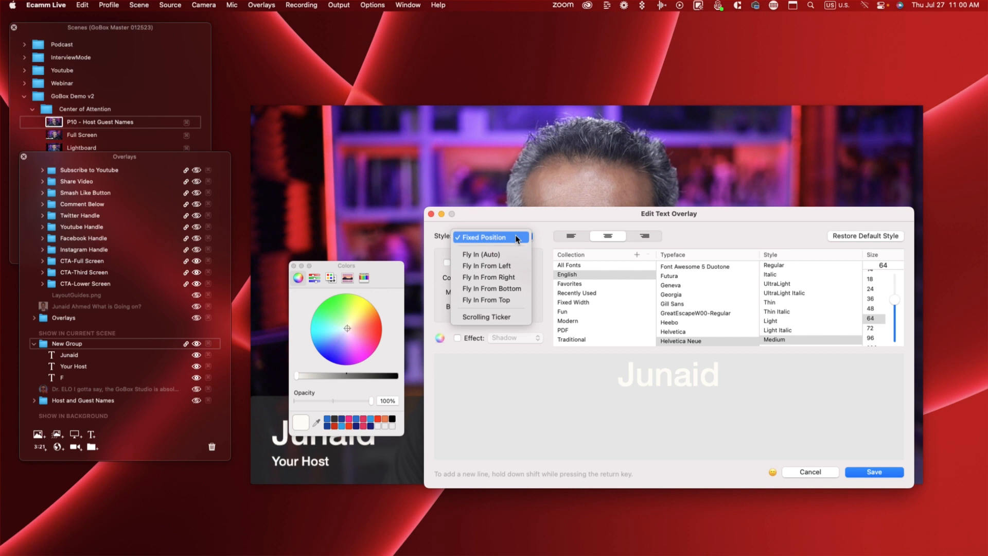
left_click(524, 297)
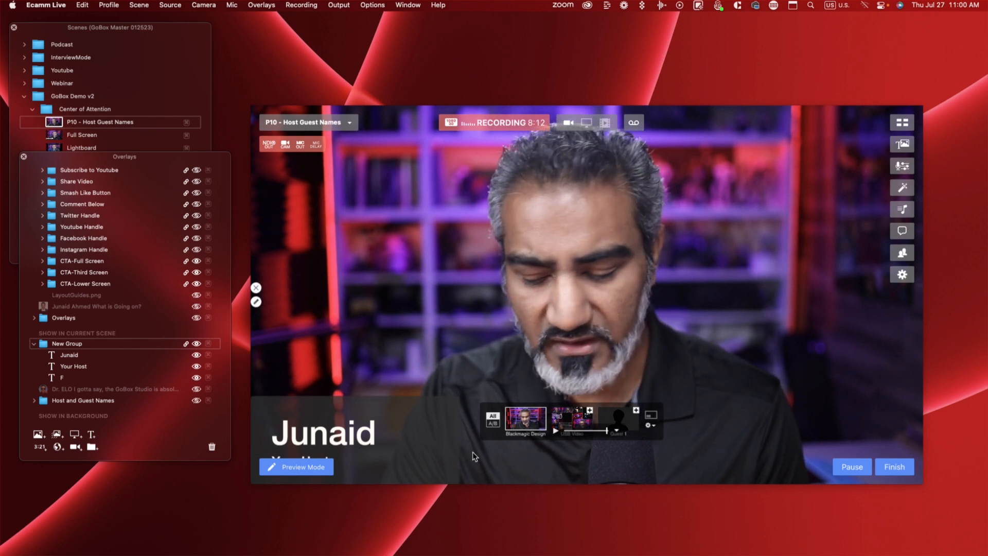
Step: Set the "Your Host" text overlay's style to Fly In From Bottom and save it
mouse_move(898, 278)
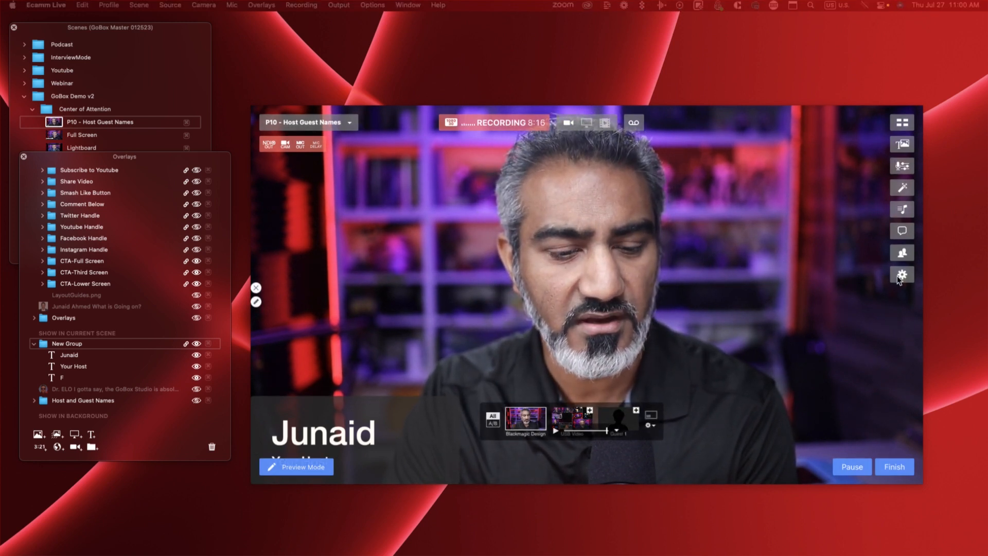
left_click(313, 461)
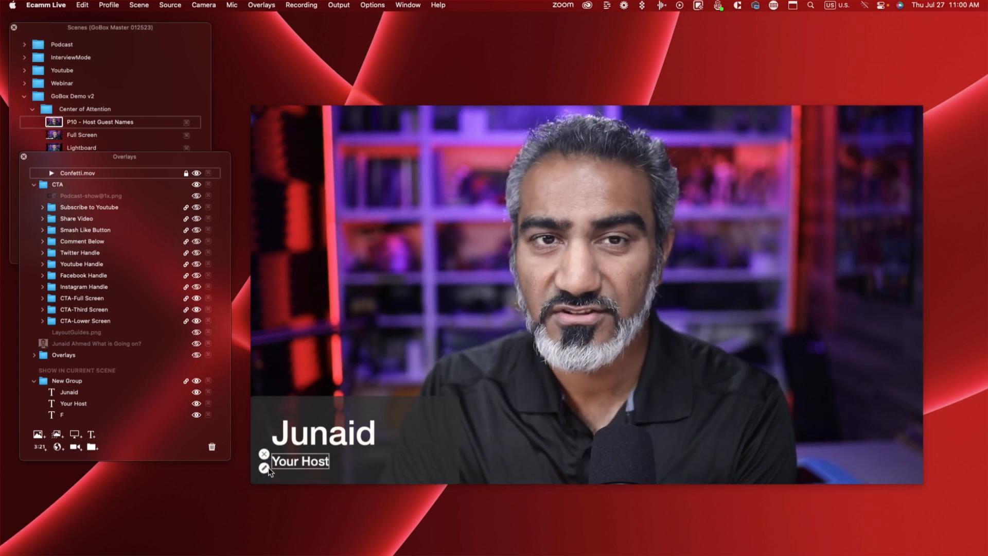
left_click(265, 468)
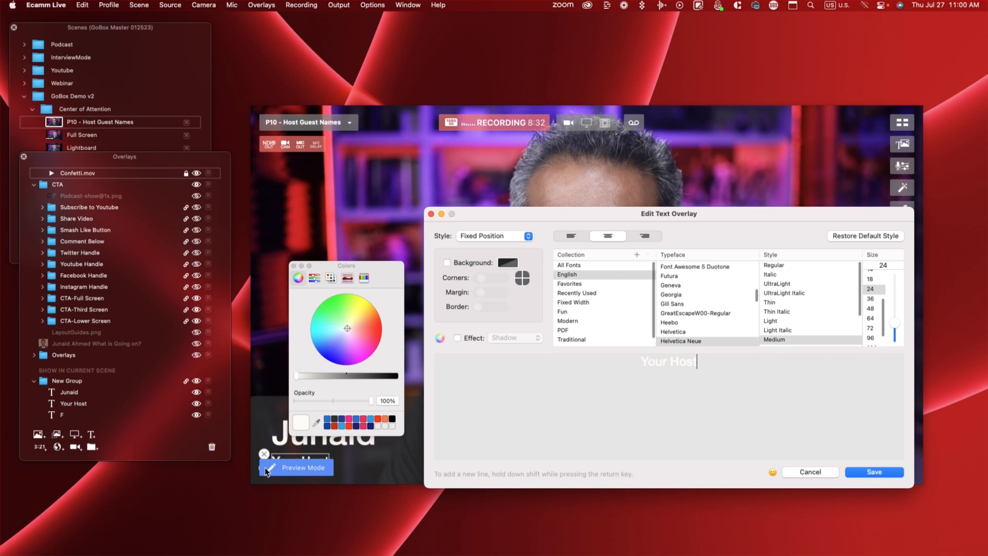
left_click(527, 236)
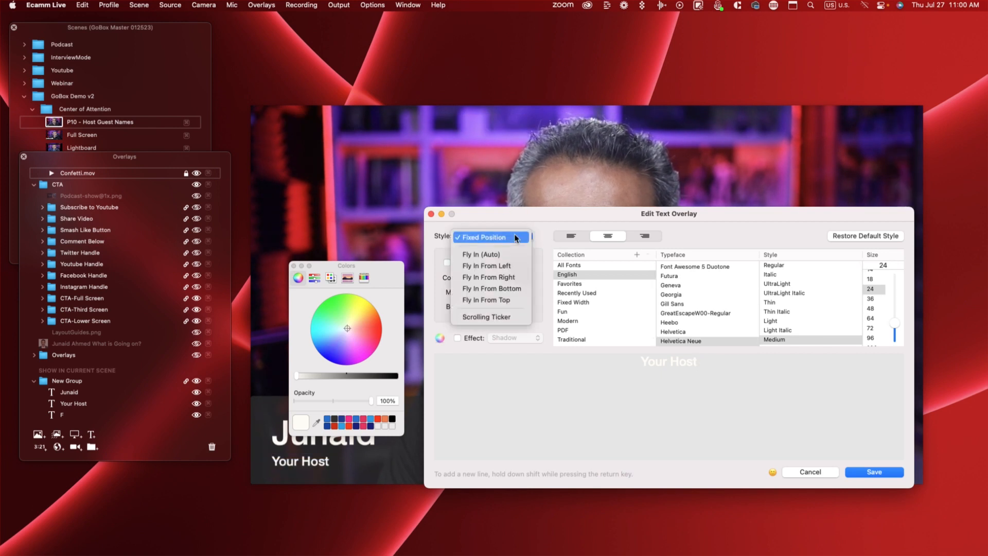
left_click(513, 288)
left_click(874, 472)
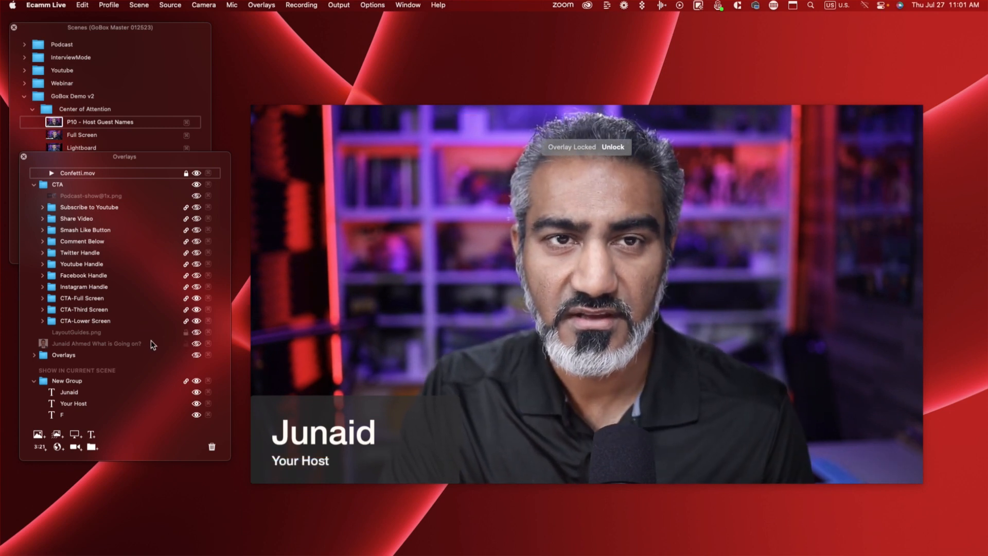
Step: Hide the lower-third group to preview how its three animated overlays leave the frame
left_click(196, 381)
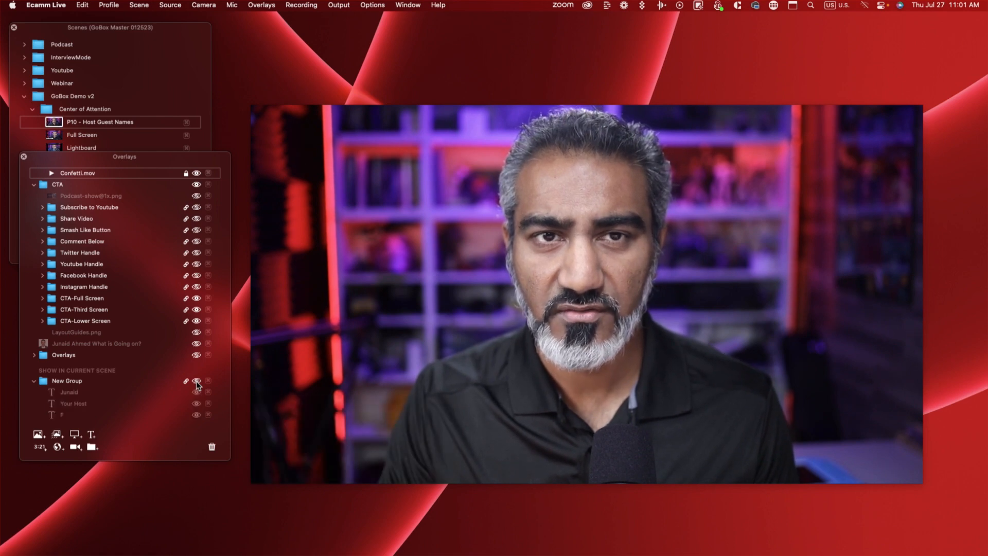